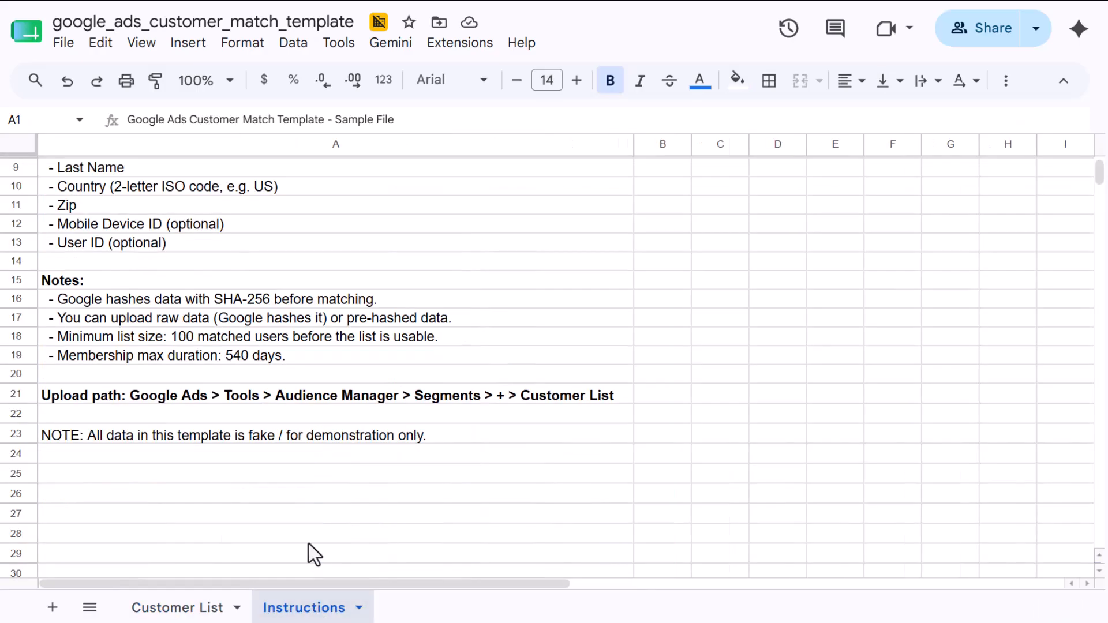
# - Compare the Customer List sheet with the Instructions sheet and go through each accepted column from Email to User ID
pyautogui.scroll(3, 265, 341)
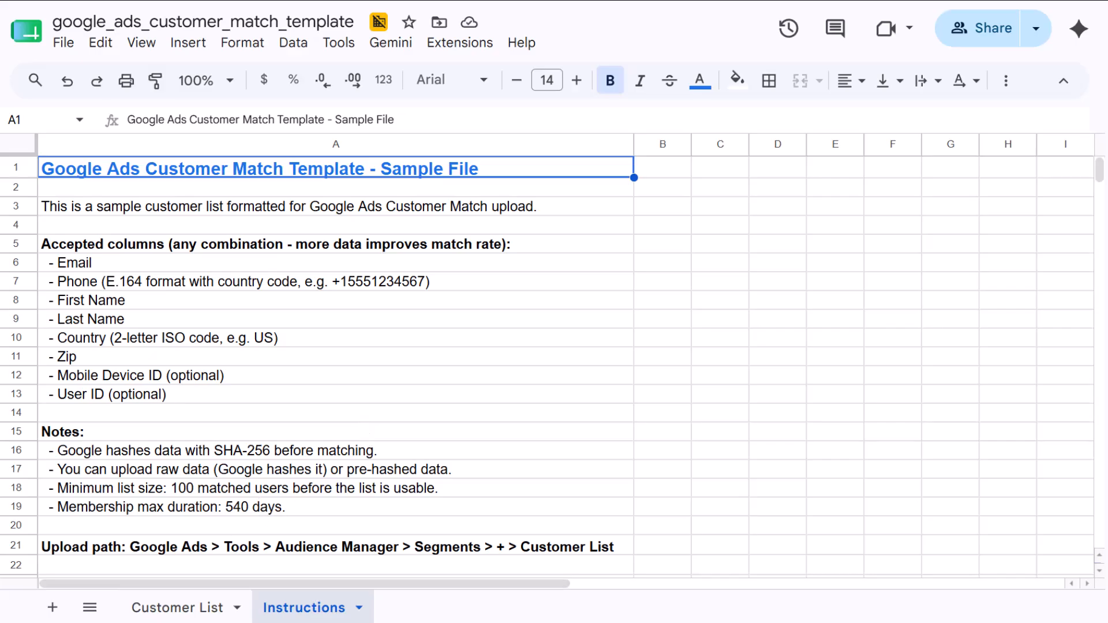
pyautogui.click(227, 611)
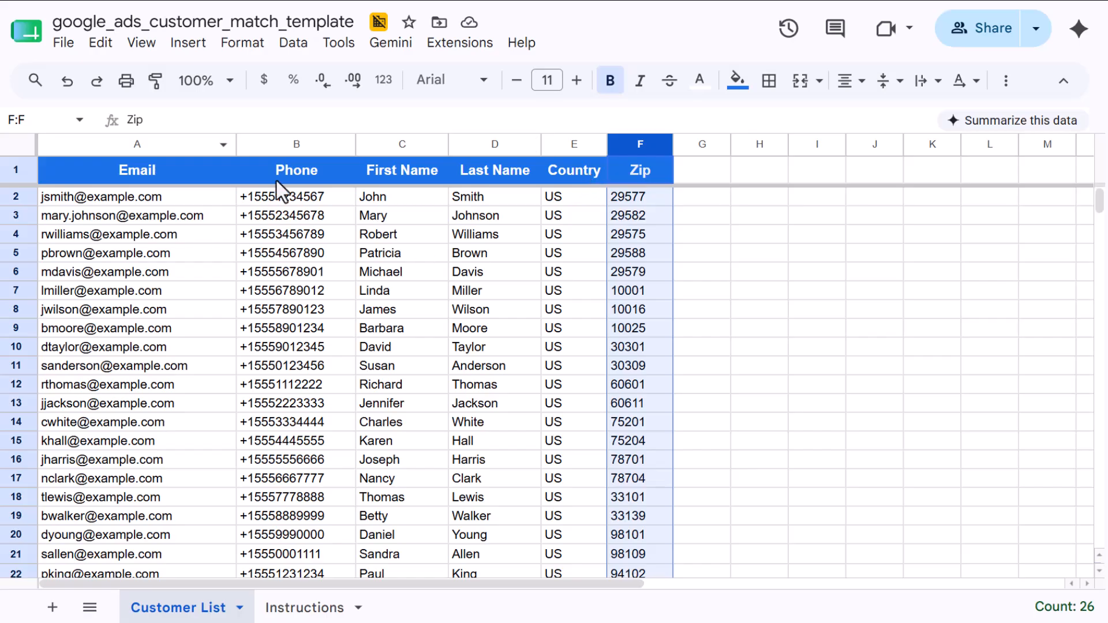
pyautogui.click(316, 610)
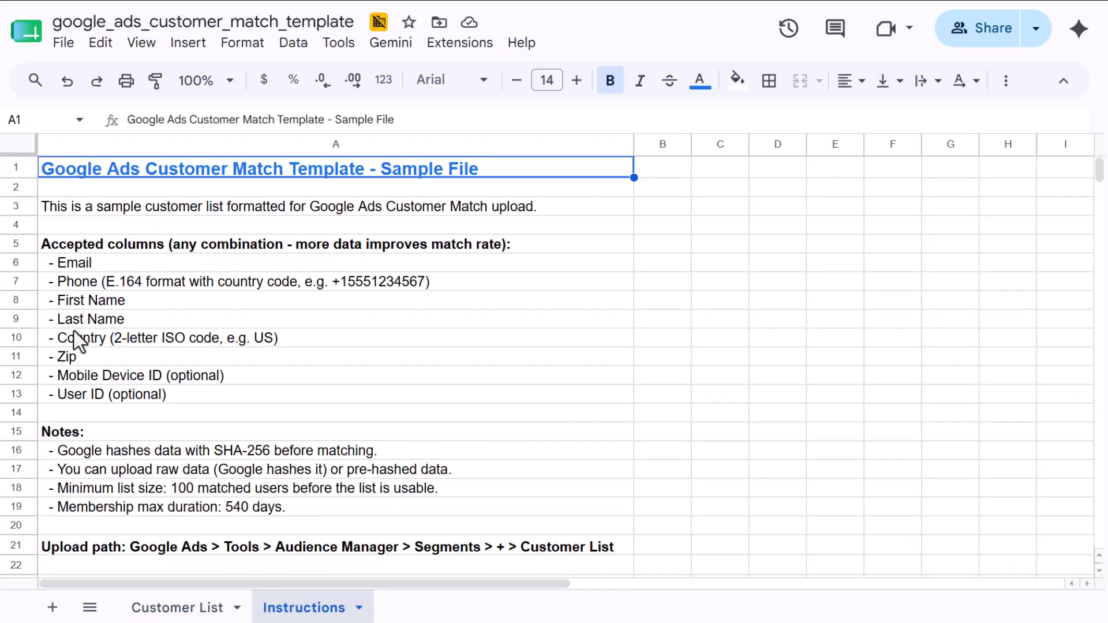
pyautogui.click(87, 266)
pyautogui.click(105, 283)
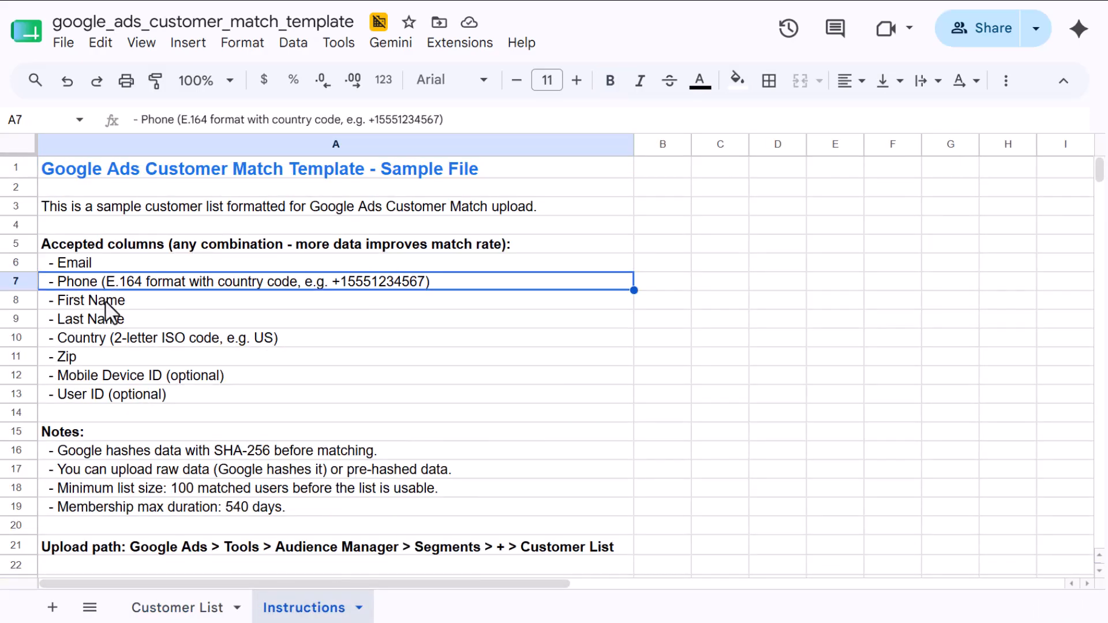
pyautogui.click(107, 303)
pyautogui.click(111, 321)
pyautogui.click(110, 341)
pyautogui.click(112, 358)
pyautogui.click(114, 378)
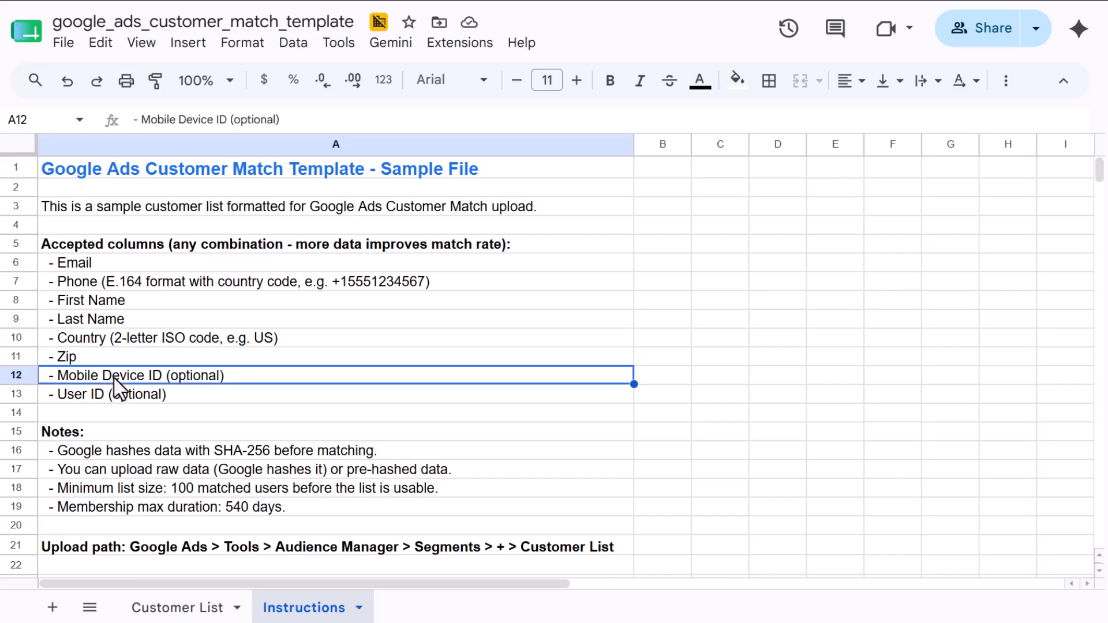
pyautogui.click(120, 395)
# - Read the data hashing note and the customer list upload path on the Instructions sheet
pyautogui.scroll(-3, 123, 404)
pyautogui.click(158, 297)
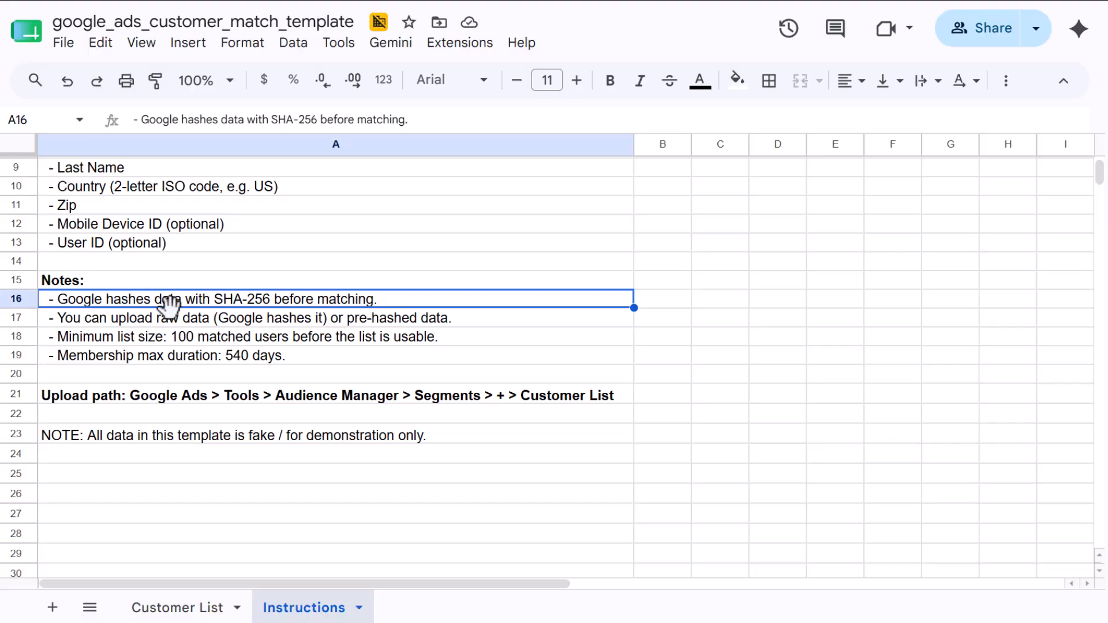
pyautogui.click(214, 394)
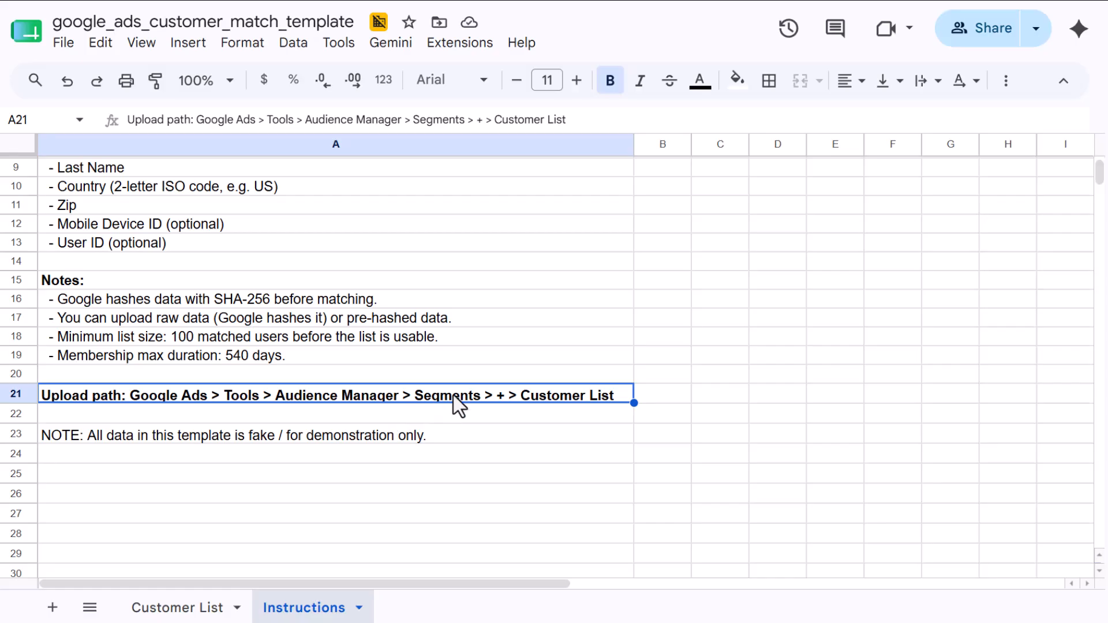
pyautogui.click(532, 435)
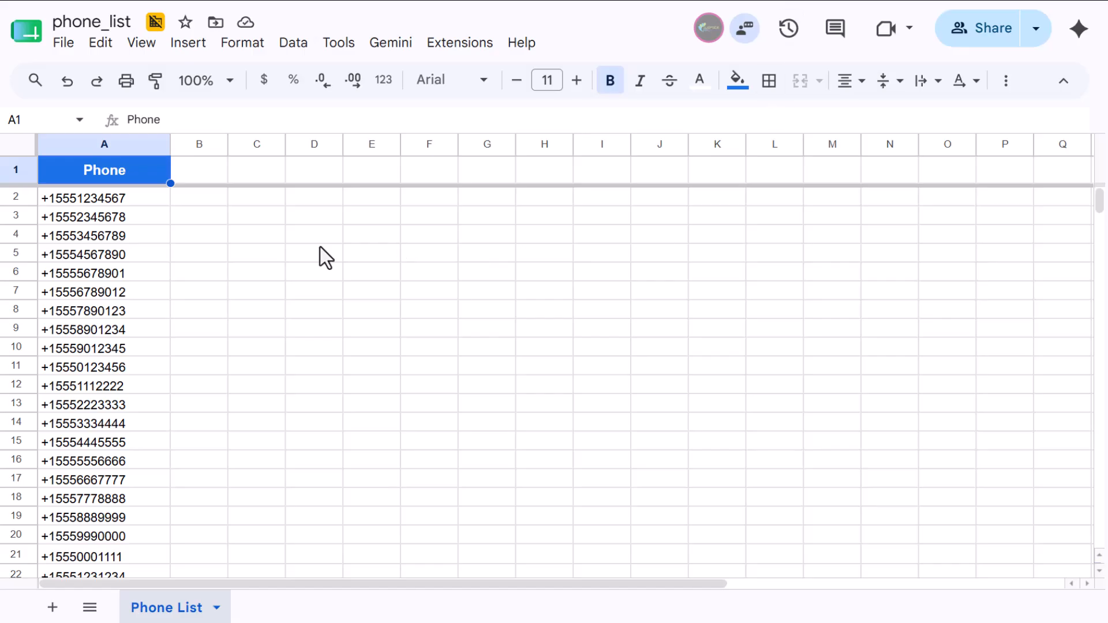
# - Examine the Phone column in the phone_list spreadsheet from its header down to the last entry
pyautogui.click(130, 144)
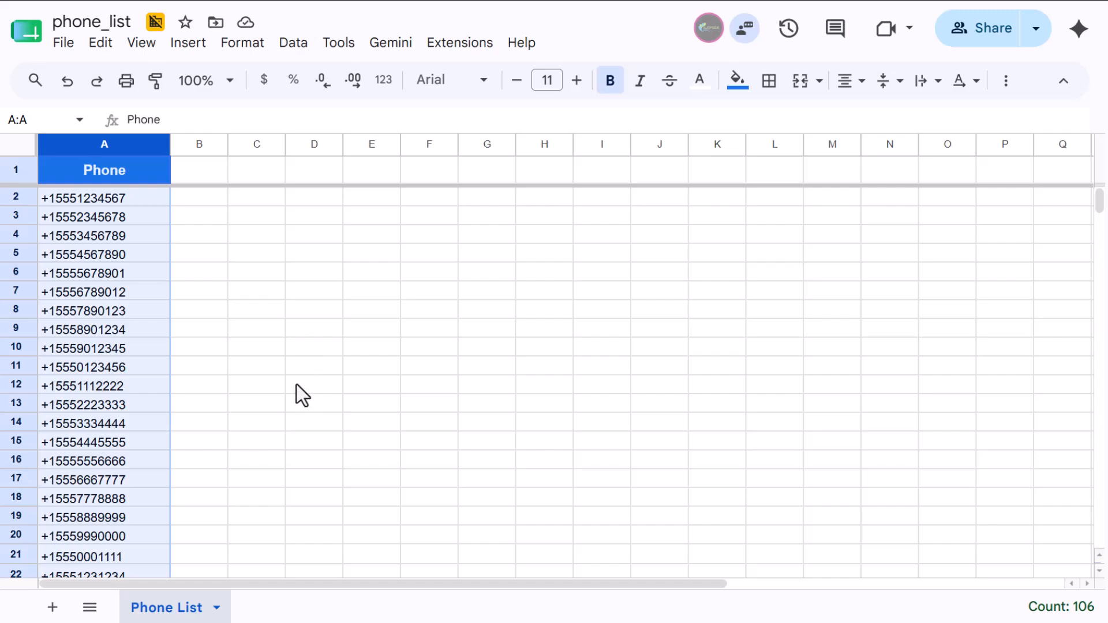
pyautogui.scroll(-18, 295, 384)
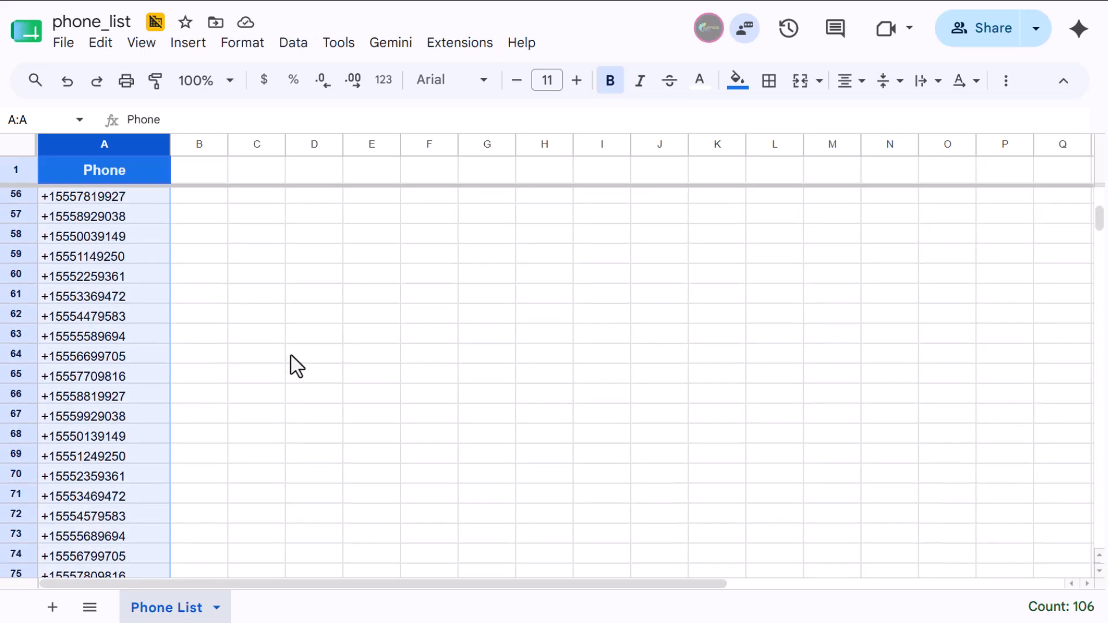
pyautogui.scroll(-14, 292, 355)
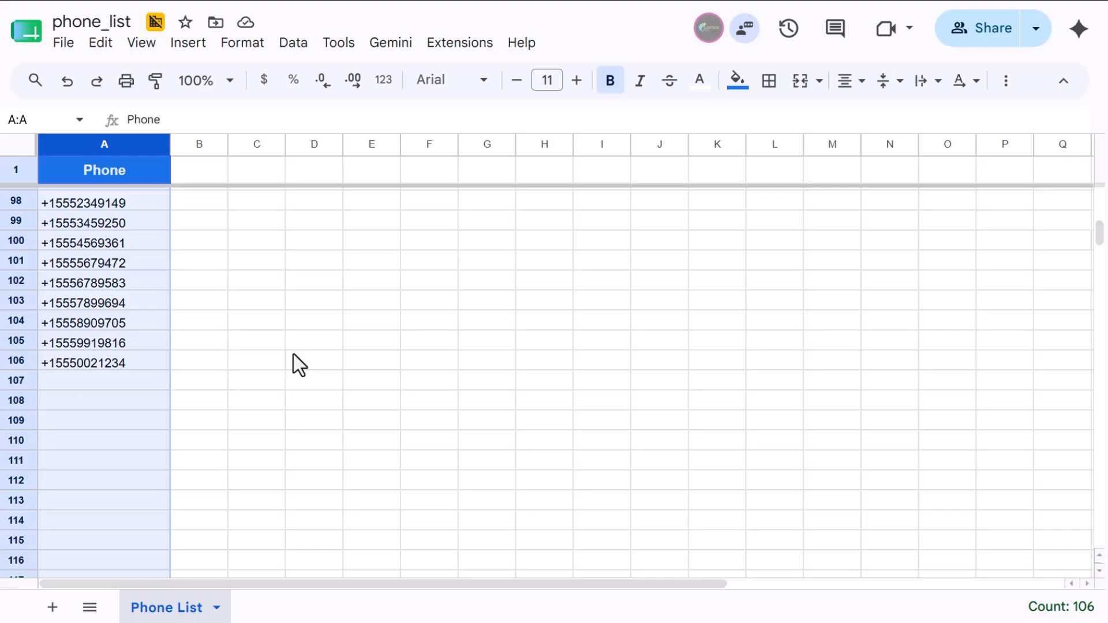
pyautogui.click(224, 381)
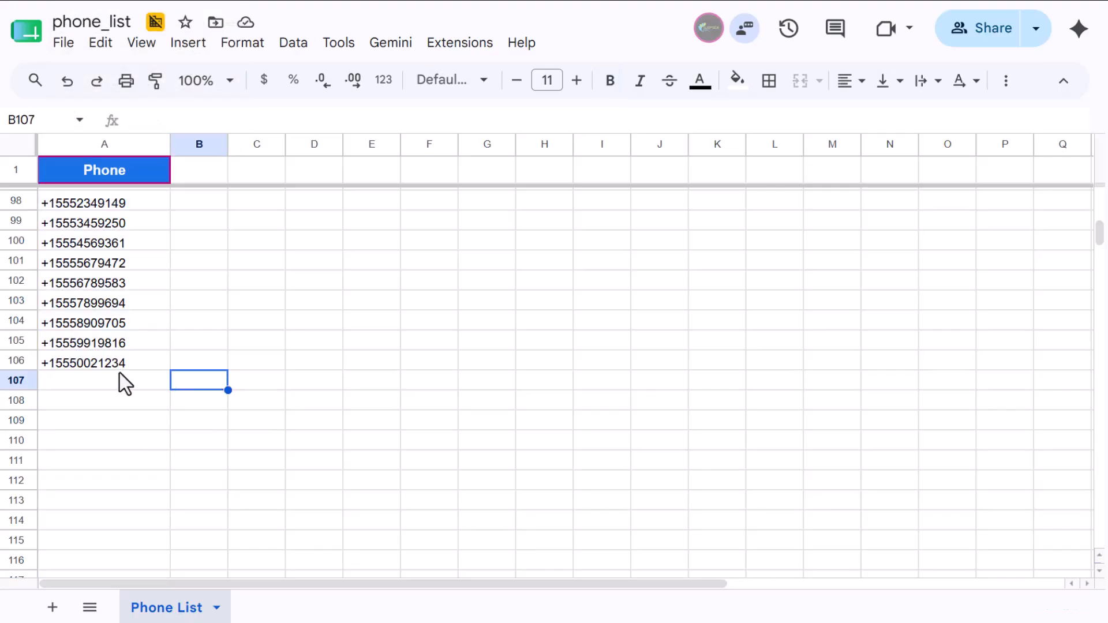
pyautogui.click(118, 367)
pyautogui.click(100, 144)
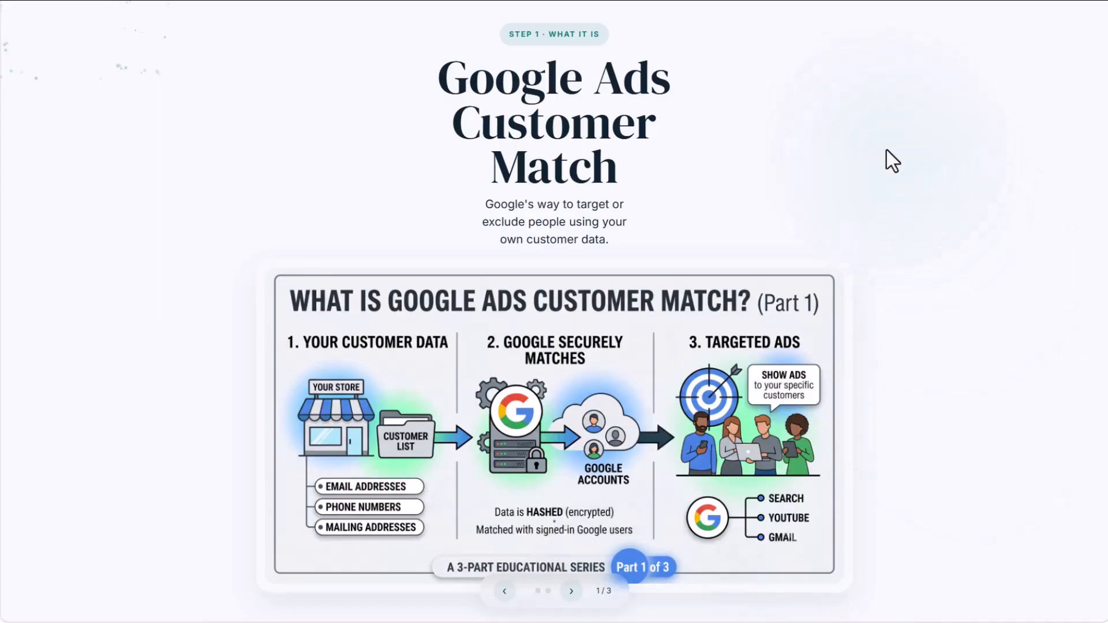
pyautogui.click(570, 592)
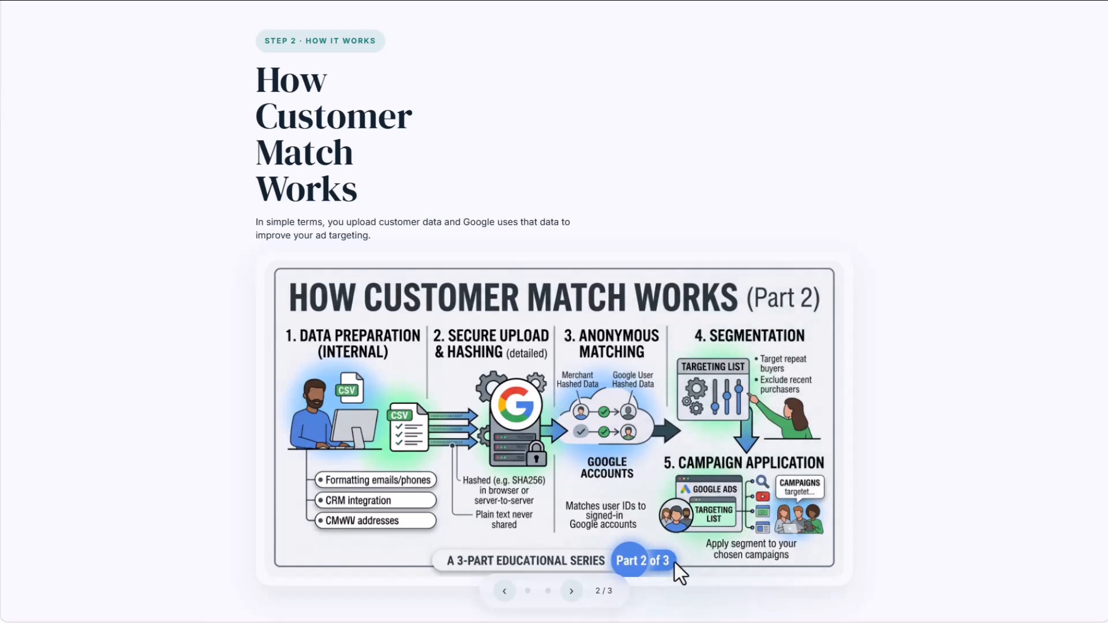
pyautogui.click(572, 590)
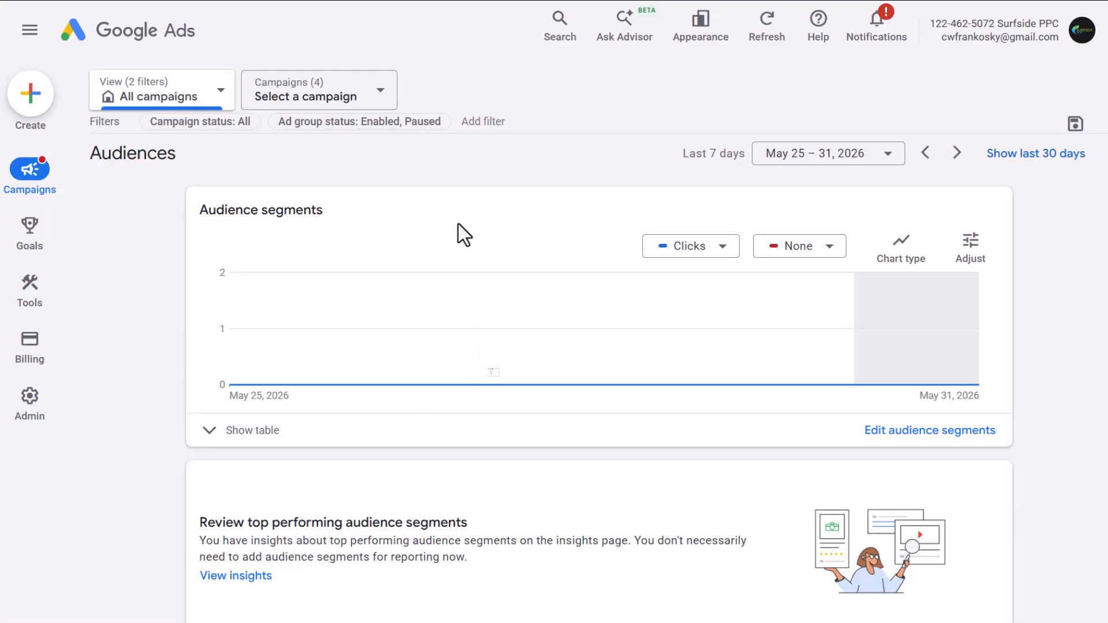
# - In Google Ads, show the audience segments table and open segment editing for the Commercial Pest Control campaign
pyautogui.moveTo(23, 187)
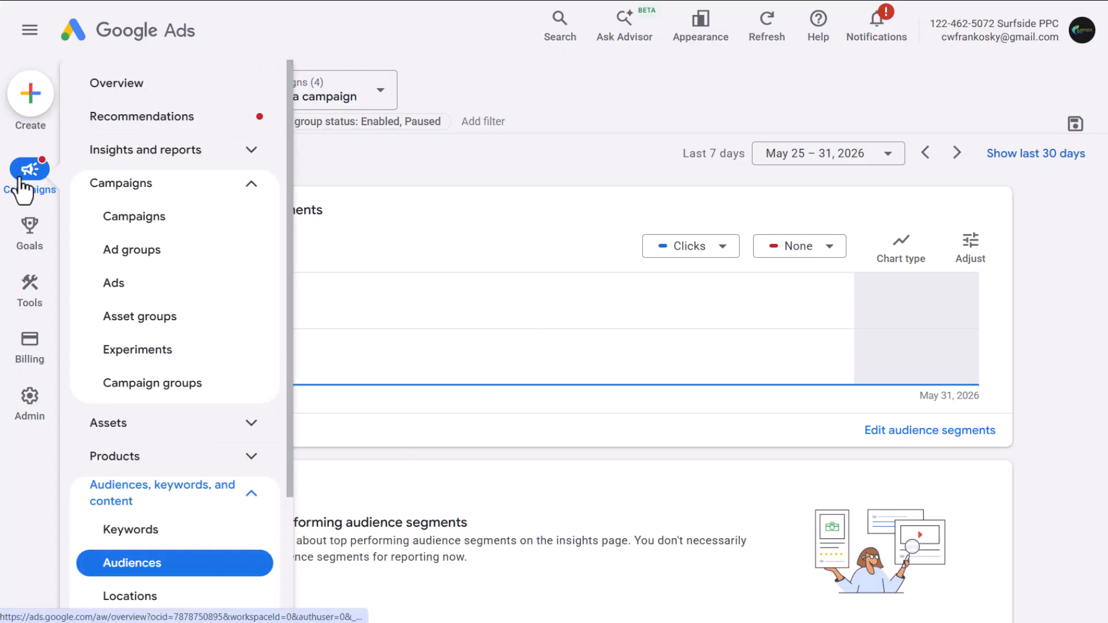
pyautogui.scroll(-3, 231, 300)
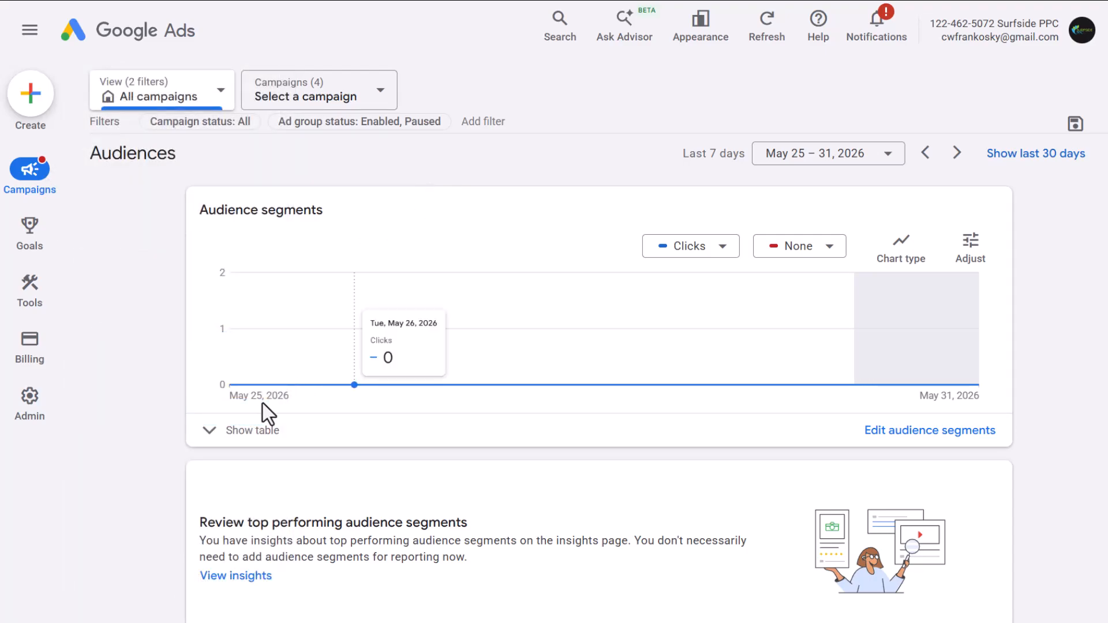
pyautogui.click(257, 430)
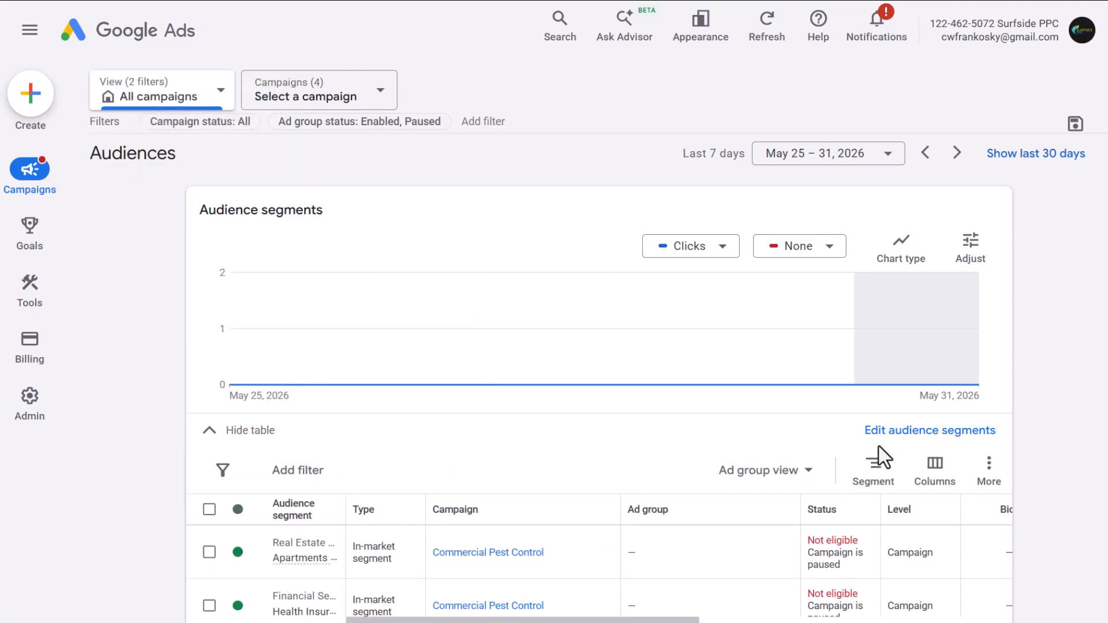
pyautogui.click(891, 430)
pyautogui.click(899, 457)
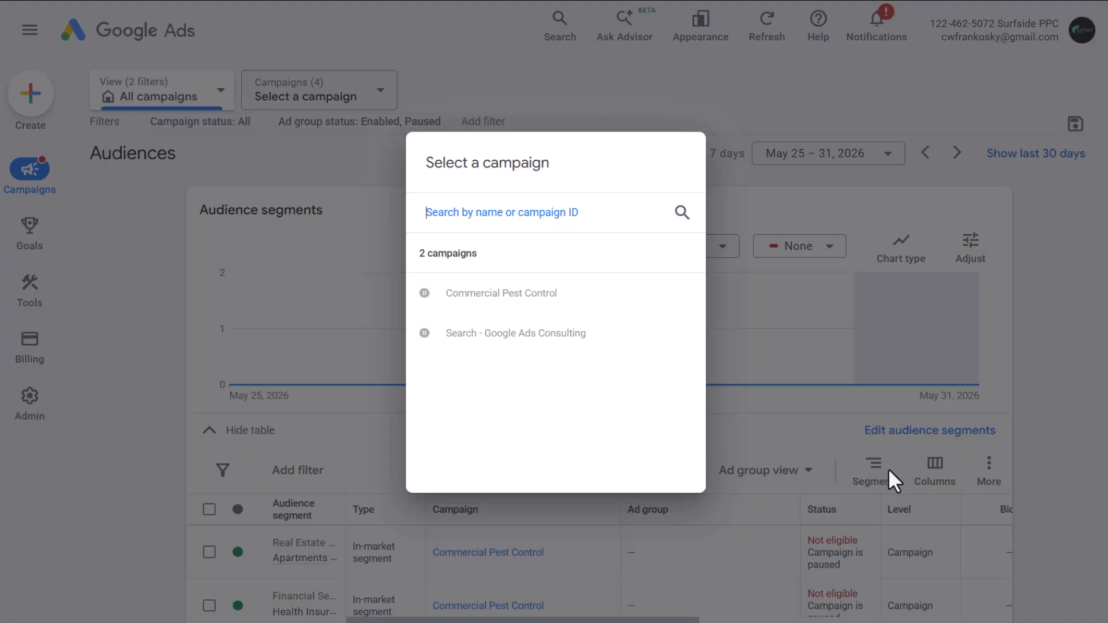
pyautogui.click(524, 292)
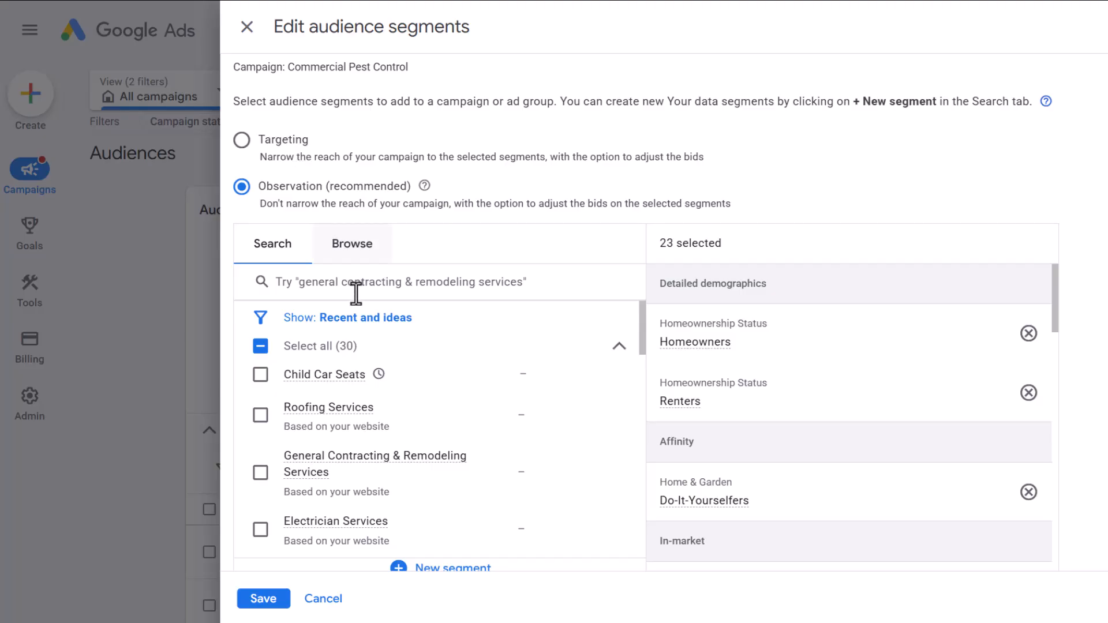
# - Browse the customer lists among the campaign's available Your data segments and close the segment editor without saving
pyautogui.click(381, 256)
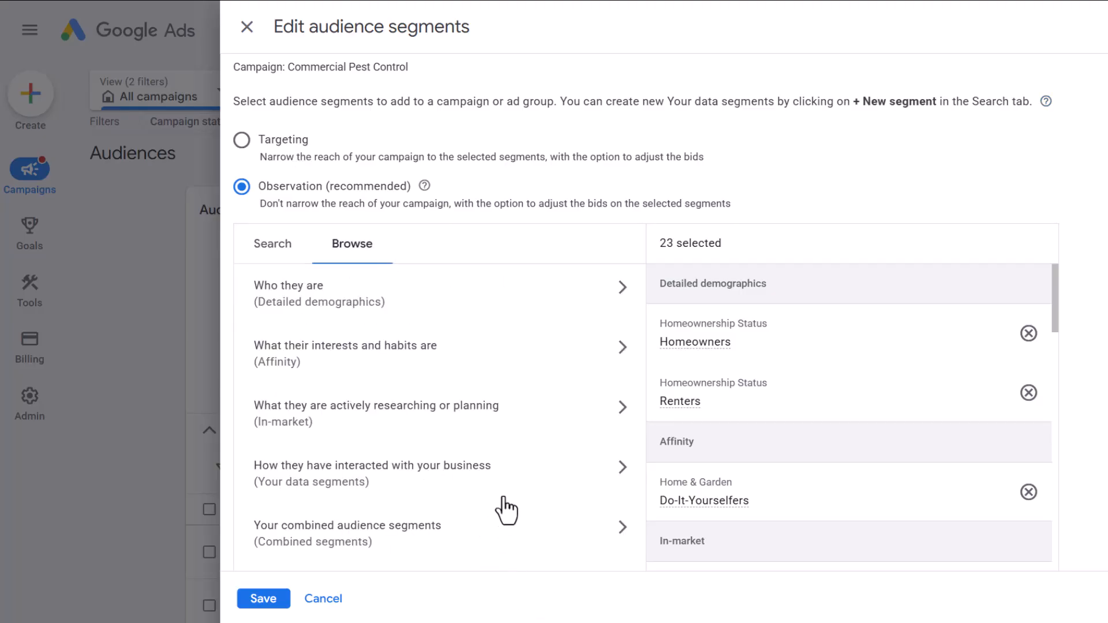
pyautogui.click(522, 483)
pyautogui.click(451, 456)
pyautogui.scroll(-3, 316, 404)
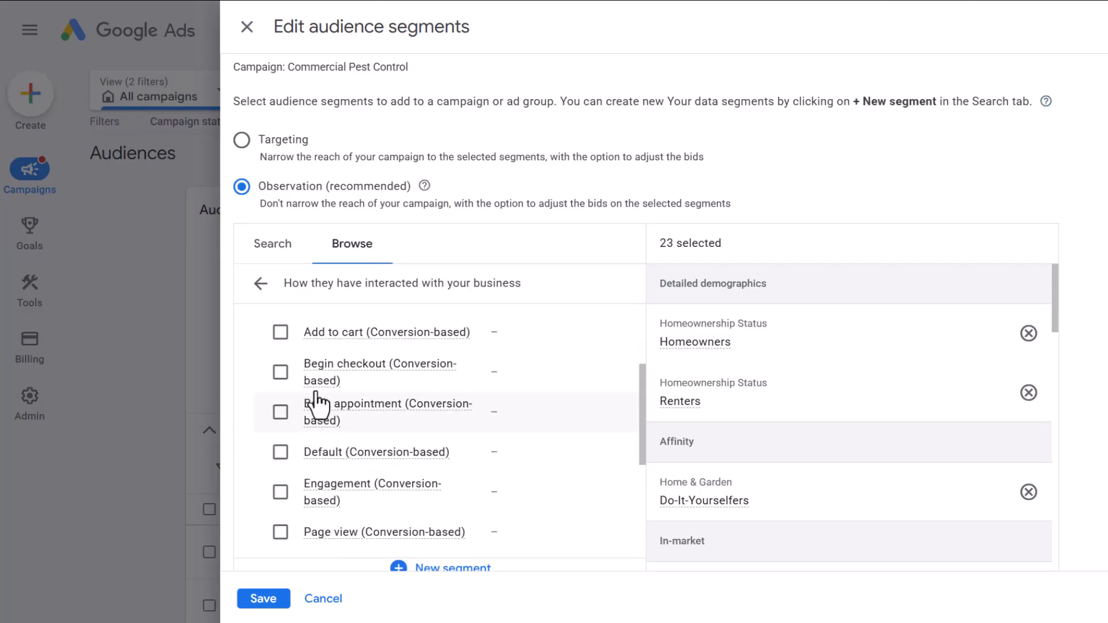
pyautogui.scroll(-3, 271, 461)
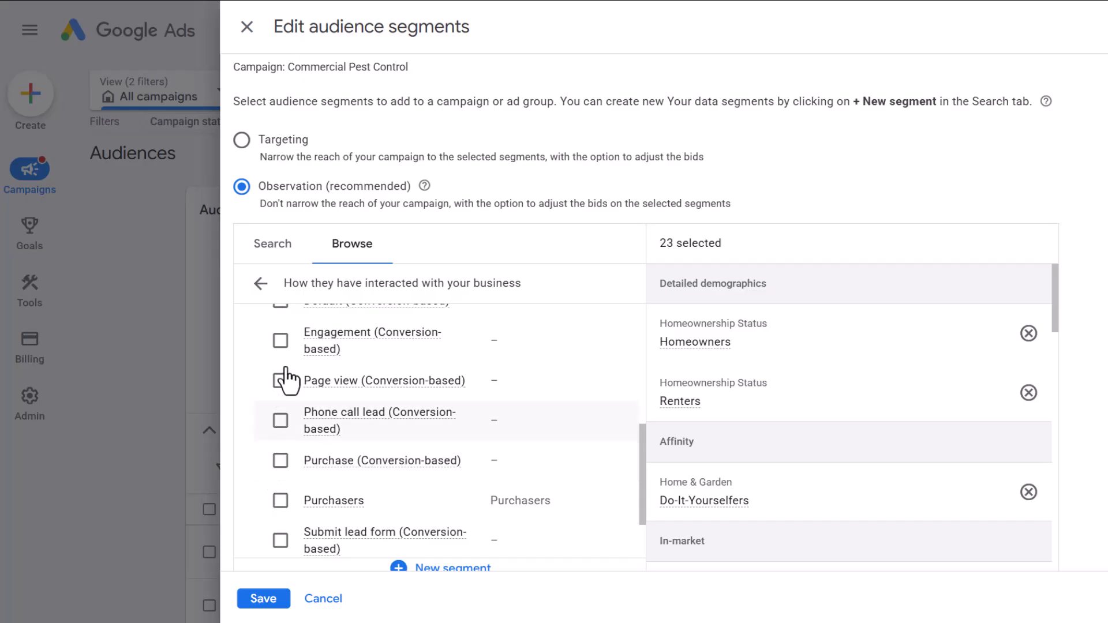
pyautogui.scroll(-2, 286, 381)
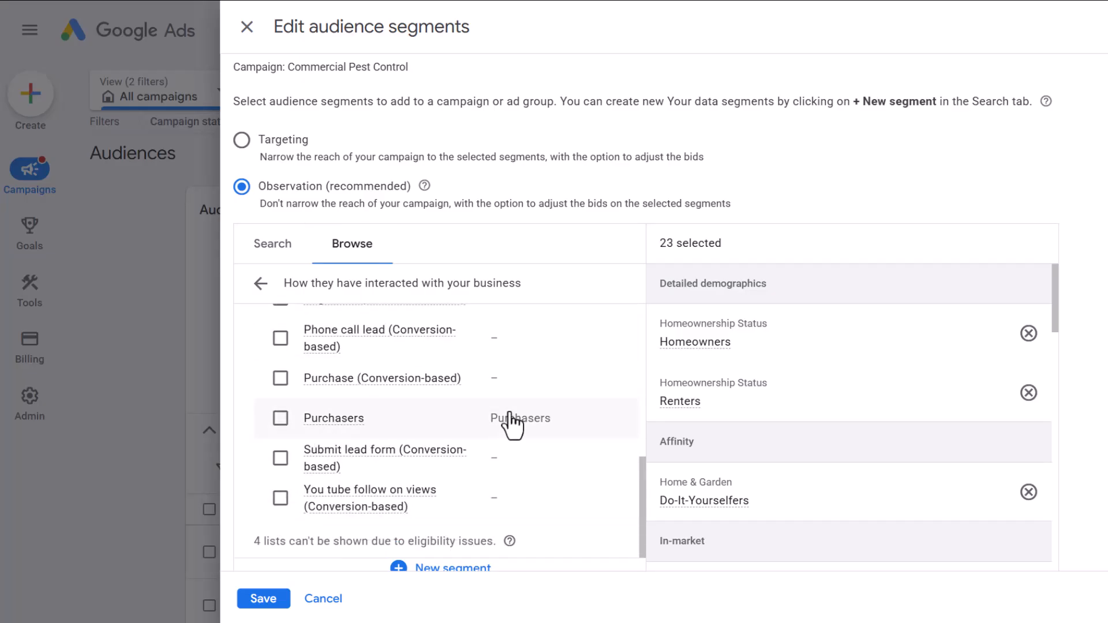
pyautogui.scroll(5, 514, 439)
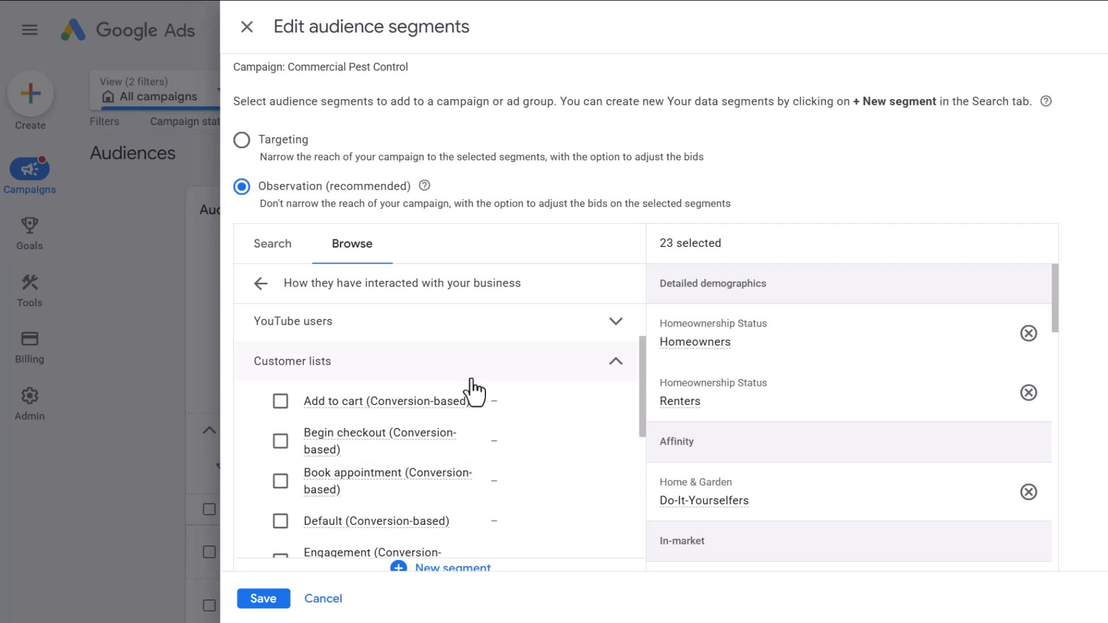
pyautogui.click(615, 362)
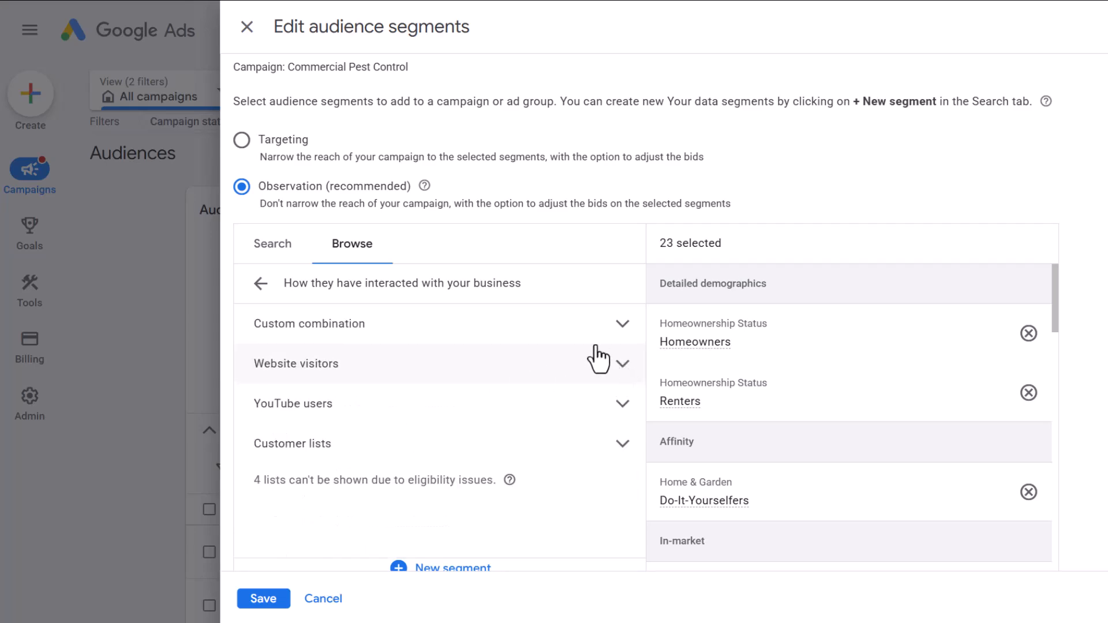
pyautogui.click(247, 27)
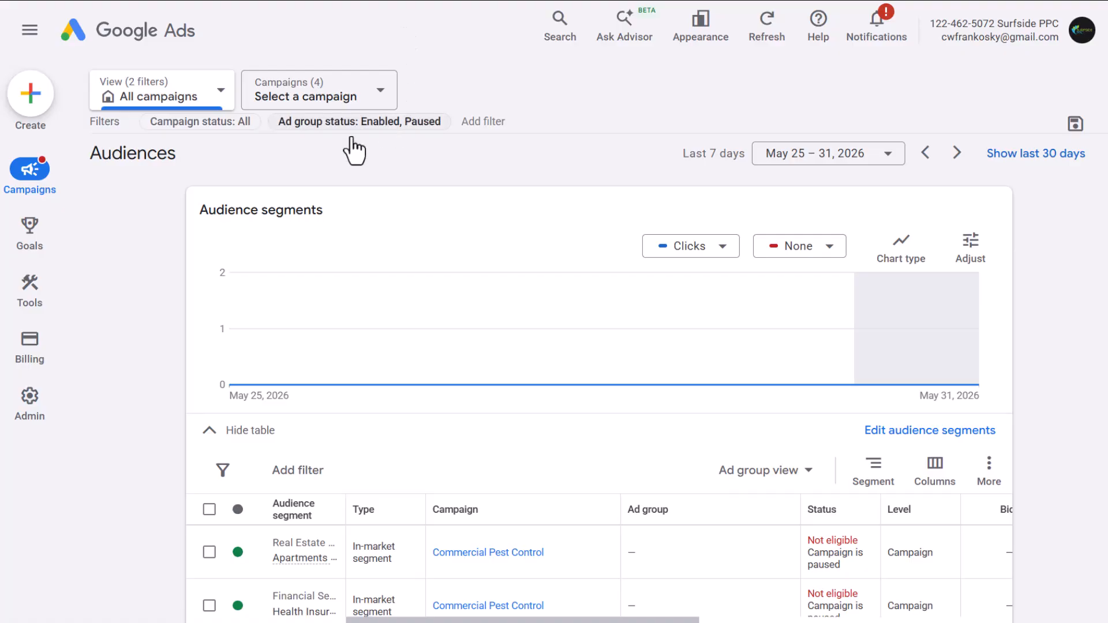
# - Open Audience manager from the shared library and start a new Customer list segment
pyautogui.moveTo(30, 395)
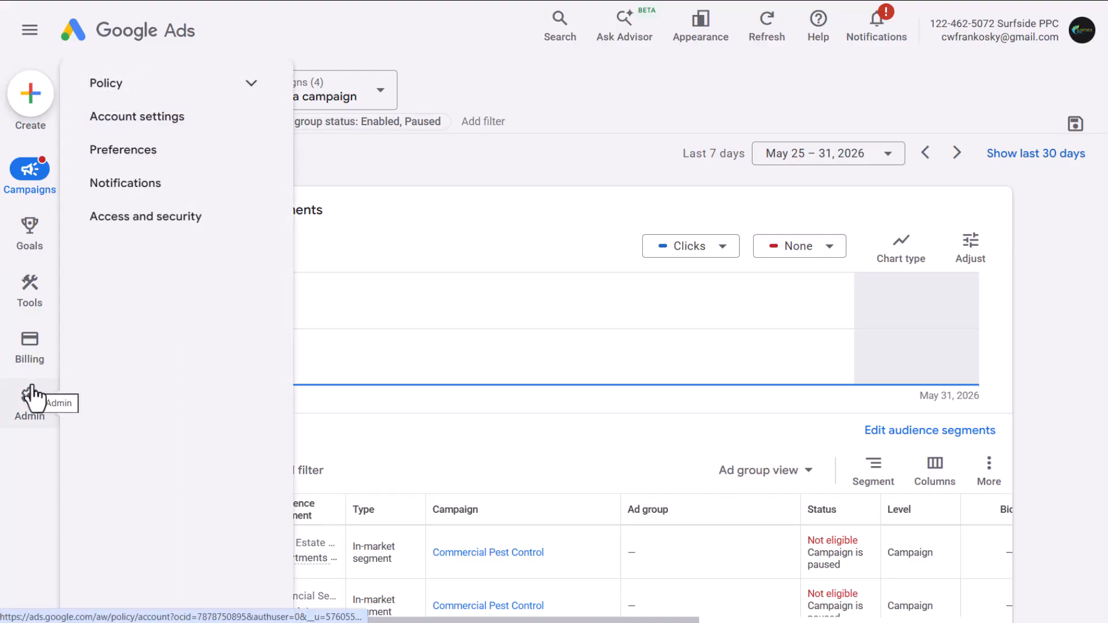
pyautogui.moveTo(33, 304)
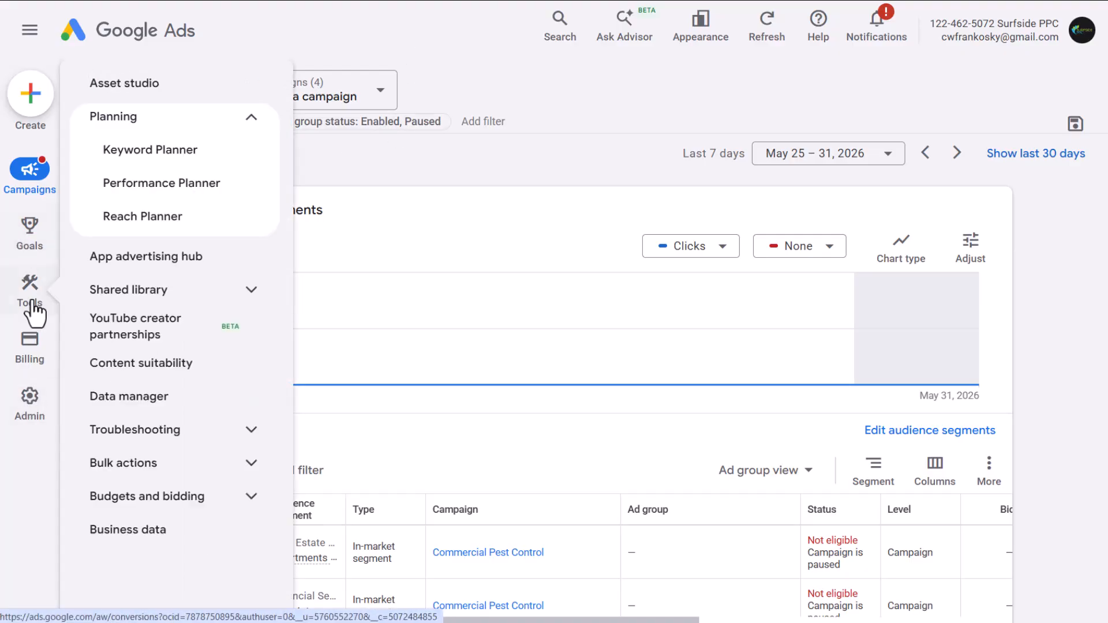
pyautogui.click(95, 295)
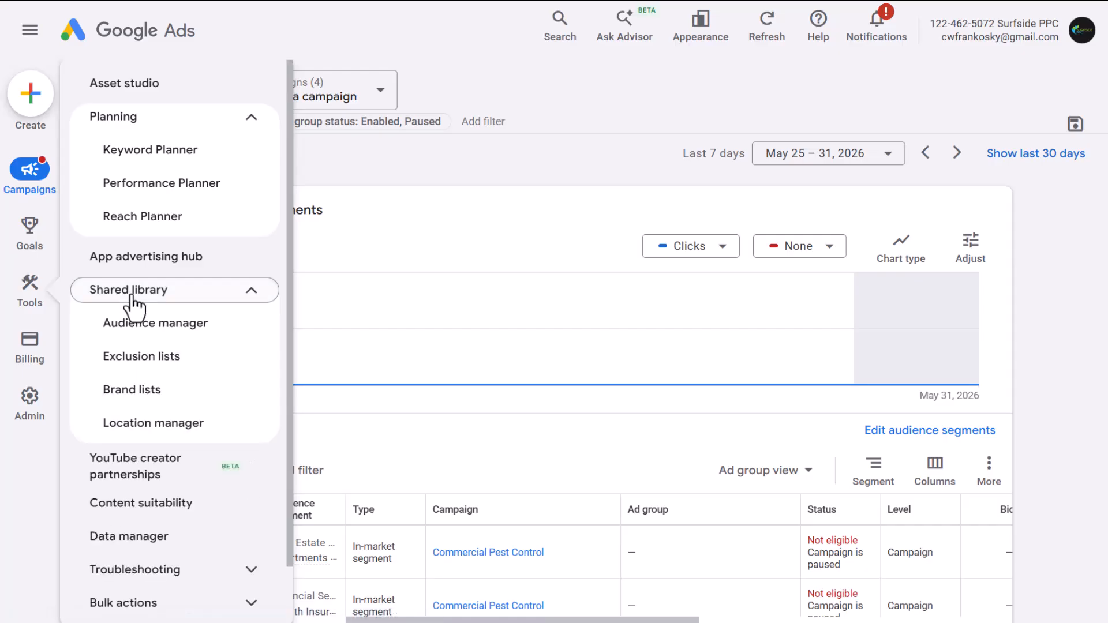
pyautogui.click(151, 335)
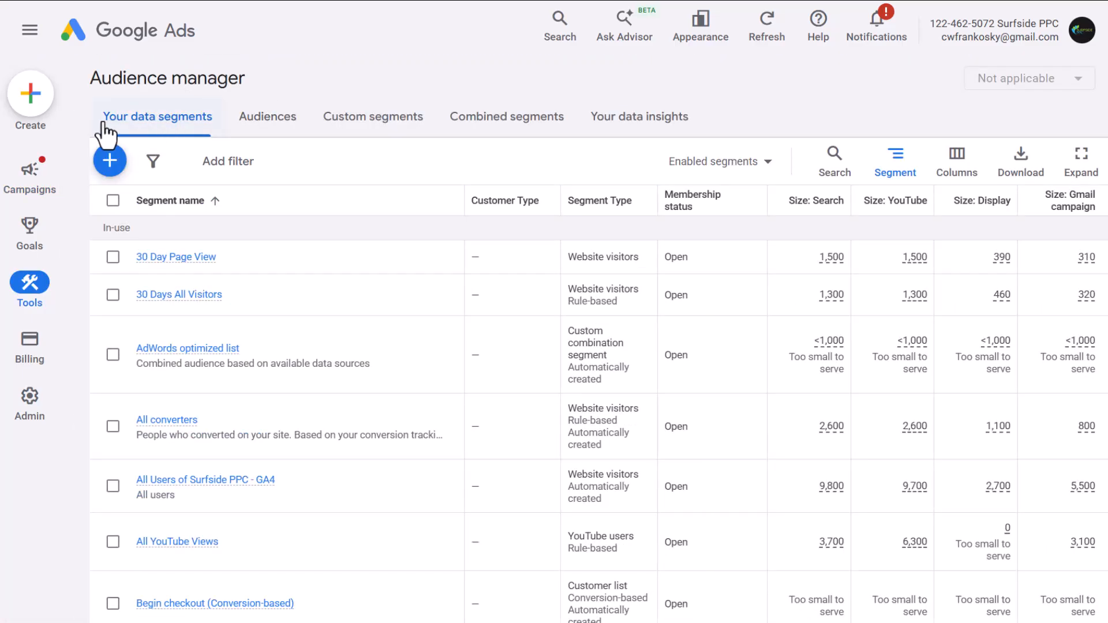
pyautogui.click(109, 161)
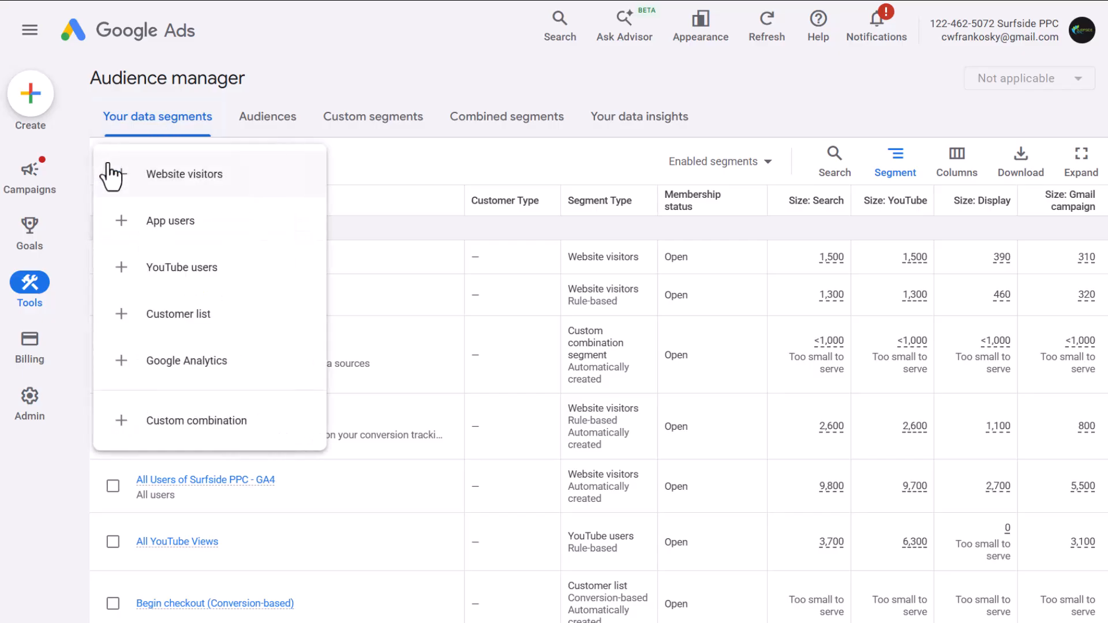
pyautogui.click(120, 327)
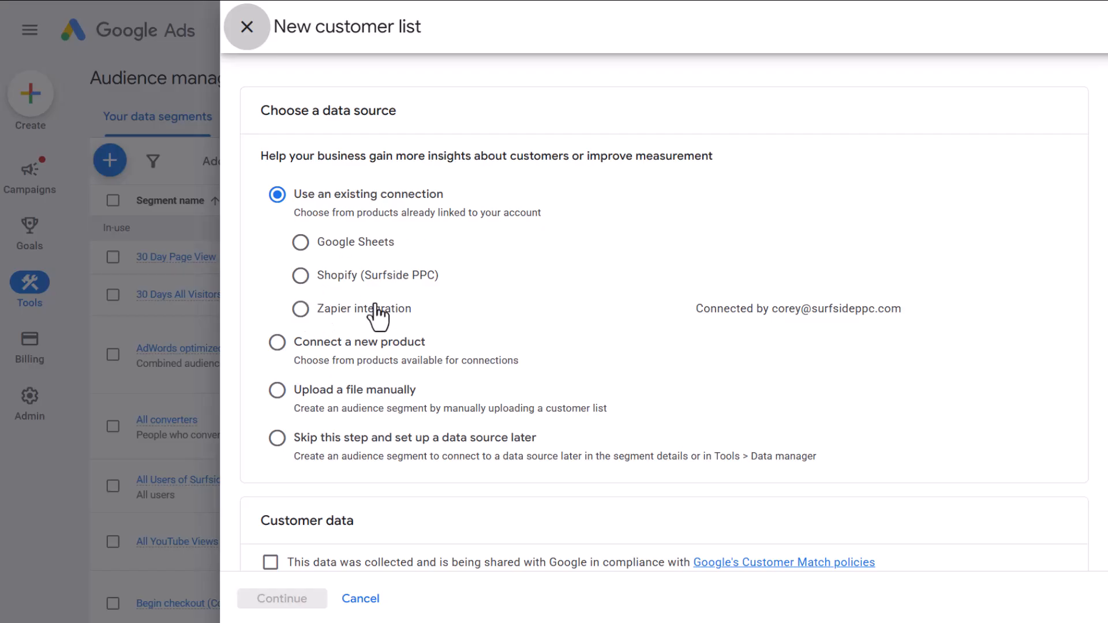
# - Confirm that the customer data was collected and shared in compliance with Google's Customer Match policies
pyautogui.scroll(-3, 500, 369)
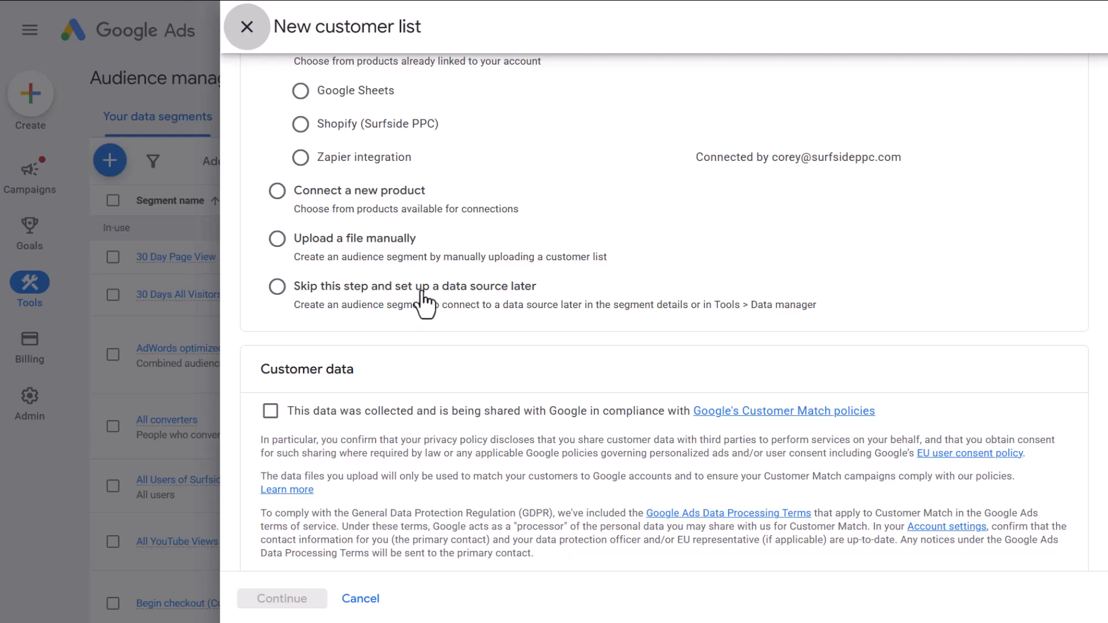
pyautogui.scroll(-1, 450, 332)
pyautogui.click(270, 379)
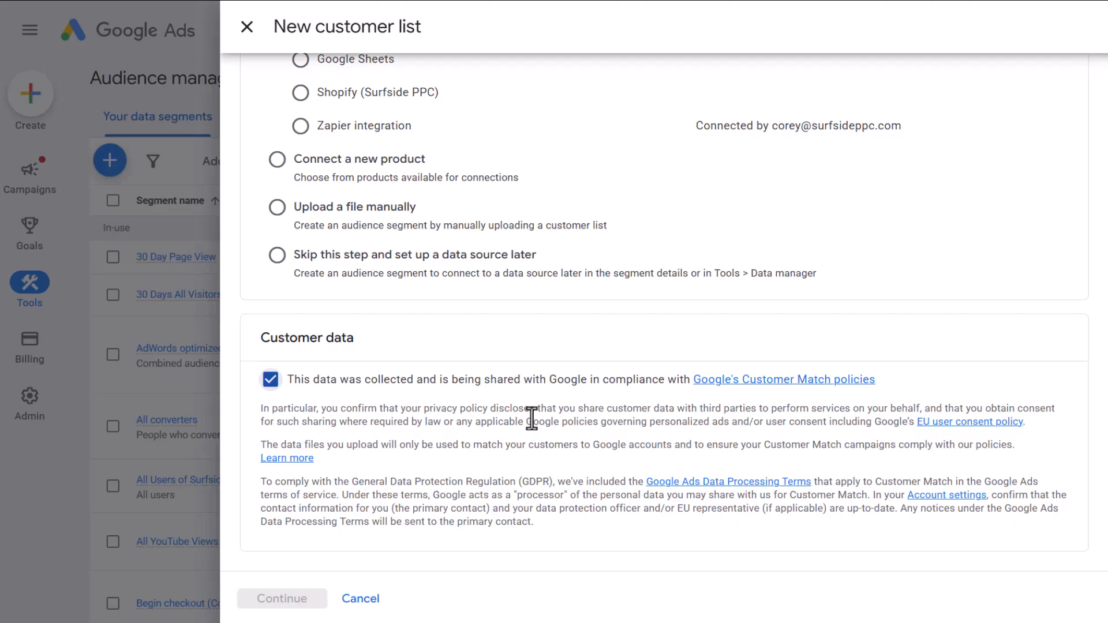
# - Choose the existing Google Sheets connection as the customer list's data source and continue with adding a new connection
pyautogui.scroll(3, 534, 414)
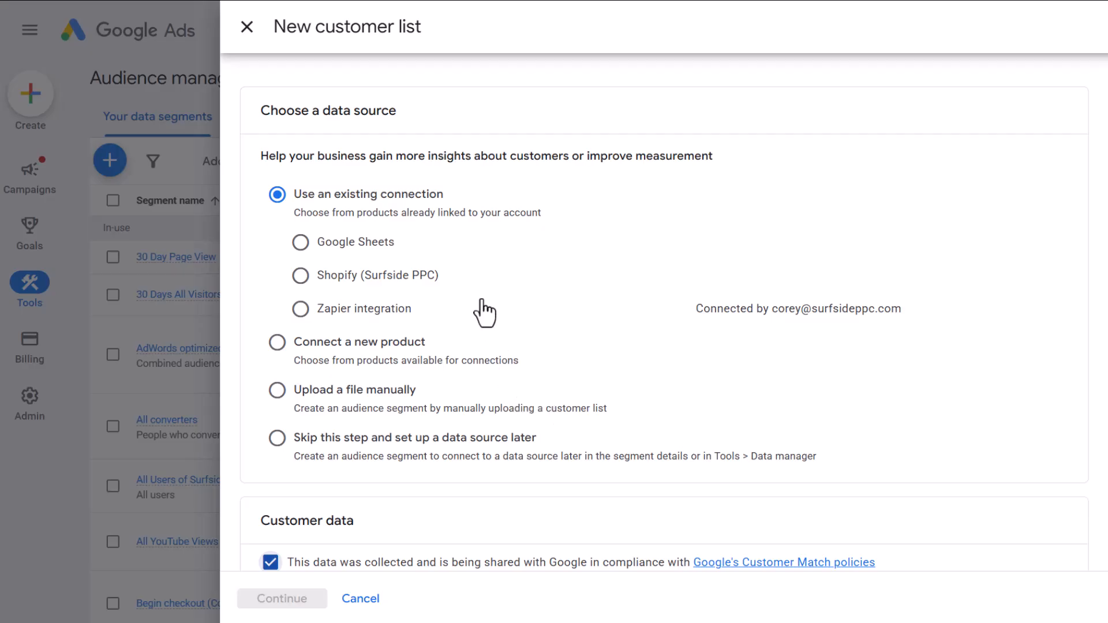
pyautogui.click(300, 242)
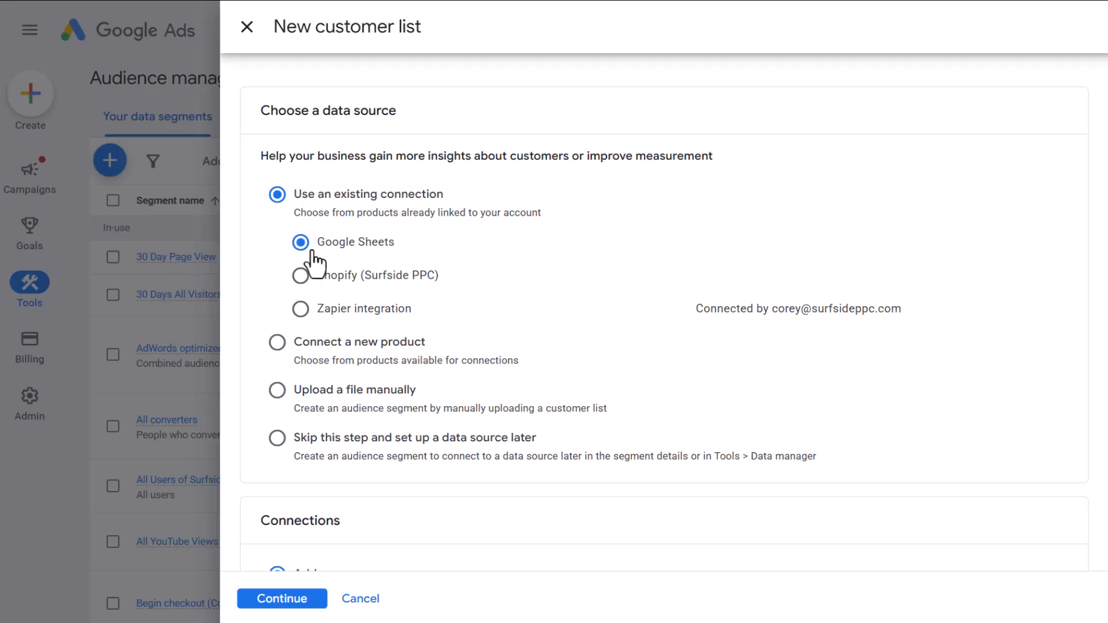
pyautogui.scroll(-4, 469, 439)
pyautogui.scroll(-1, 322, 364)
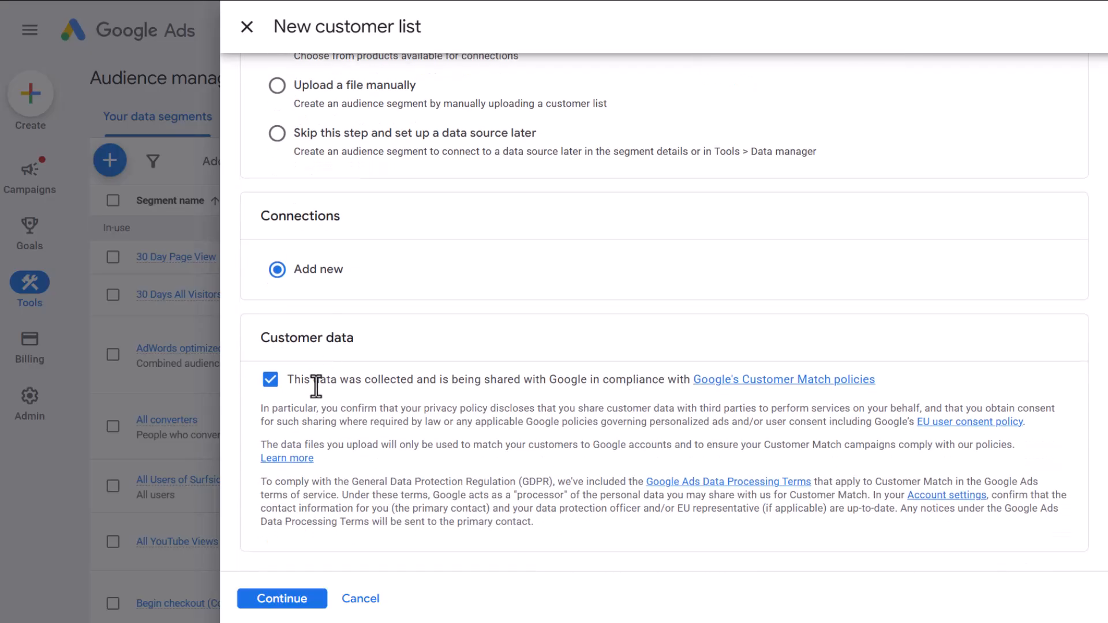
pyautogui.click(281, 599)
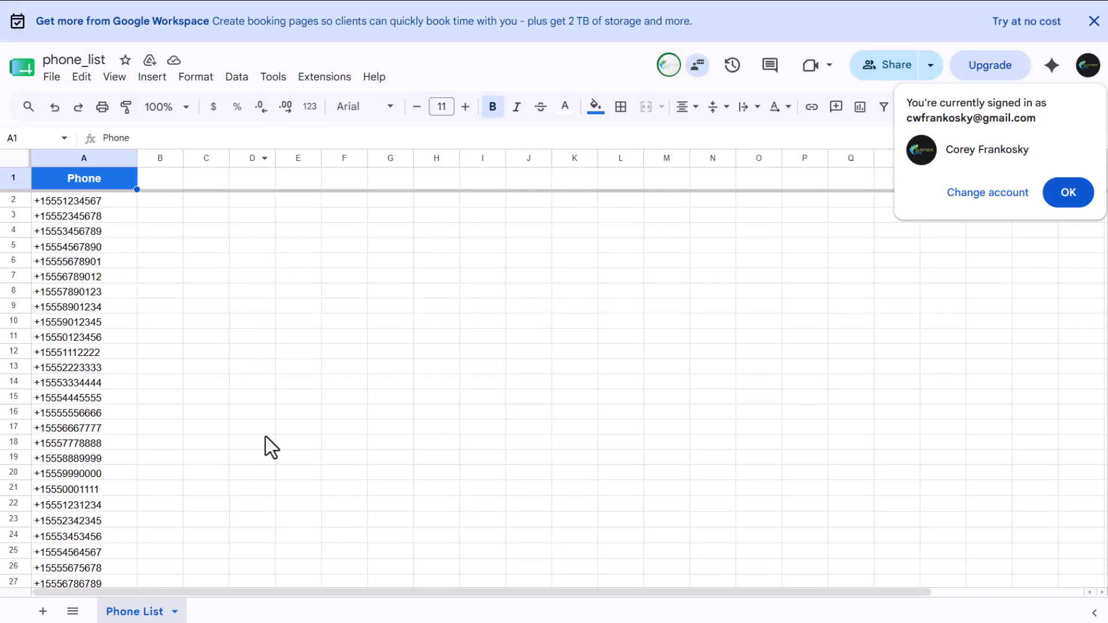
# - Examine the Phone column of the phone_list spreadsheet and the empty rows available below its entries
pyautogui.click(107, 158)
pyautogui.scroll(-15, 95, 223)
pyautogui.scroll(-8, 92, 345)
pyautogui.click(74, 566)
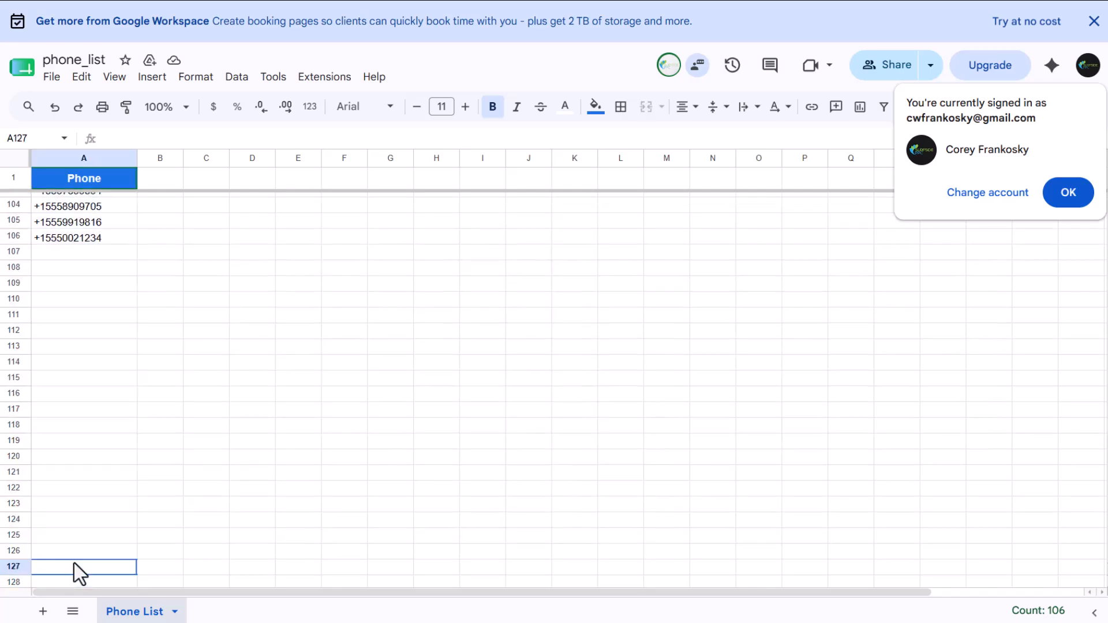
pyautogui.moveTo(99, 261); pyautogui.dragTo(130, 539)
pyautogui.click(289, 457)
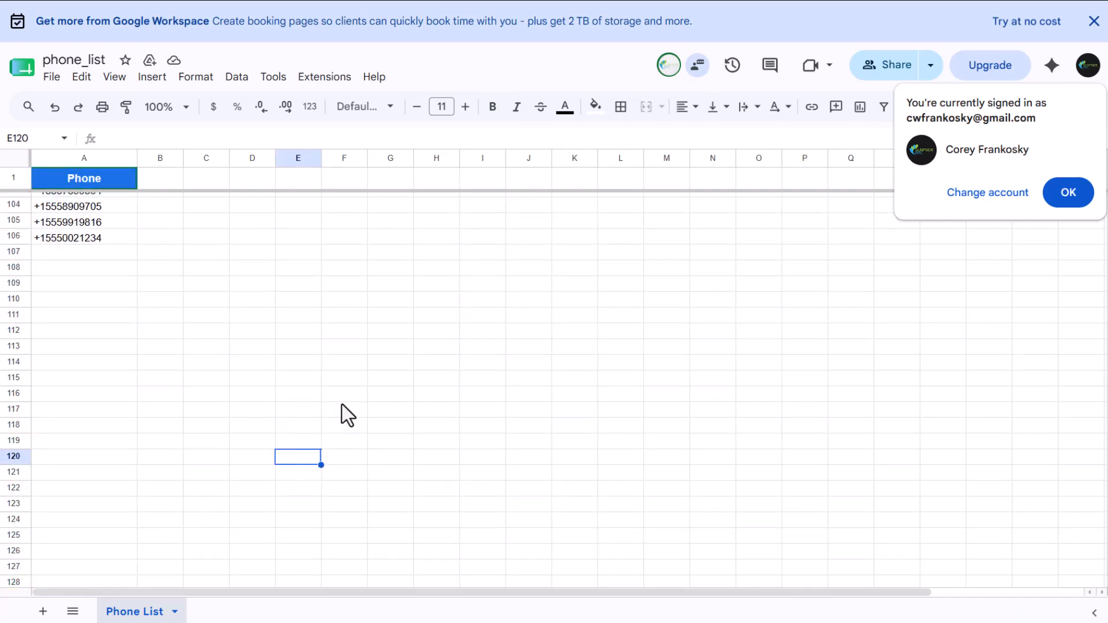
pyautogui.scroll(-5, 342, 413)
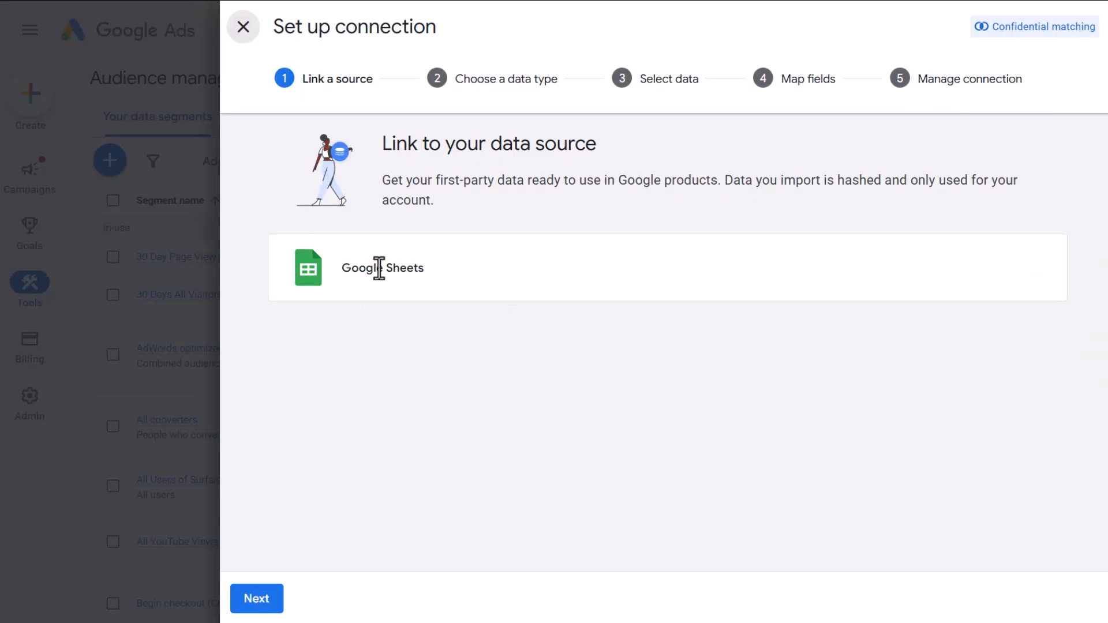
# - Link Google Sheets through a Google account, keep the emails, phone numbers and/or mail addresses data type, and open the Drive file selection
pyautogui.click(269, 598)
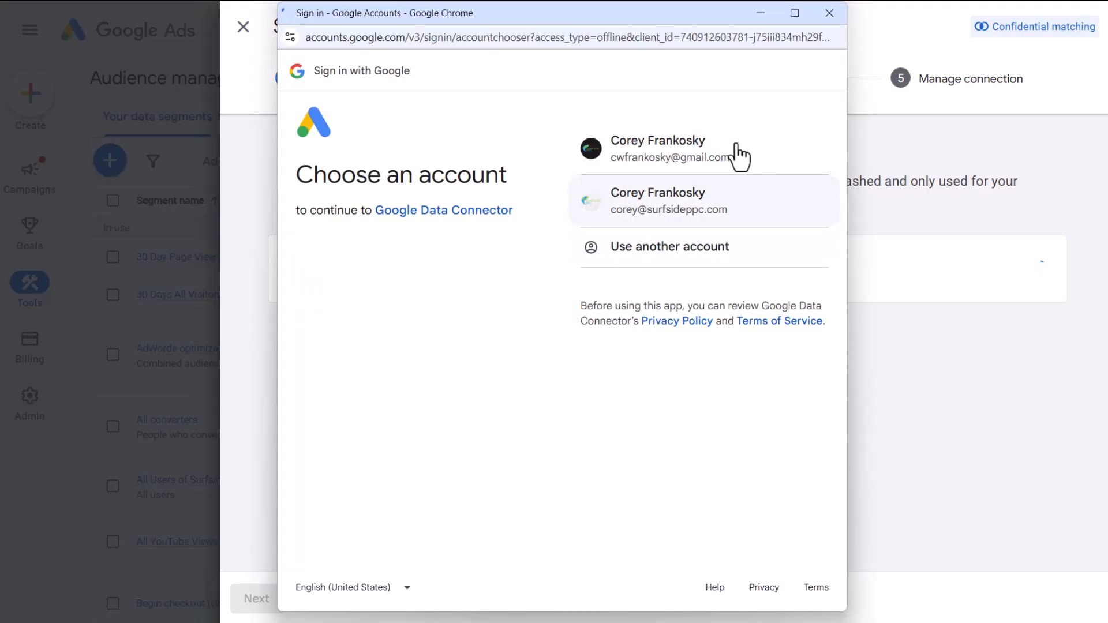
pyautogui.click(725, 157)
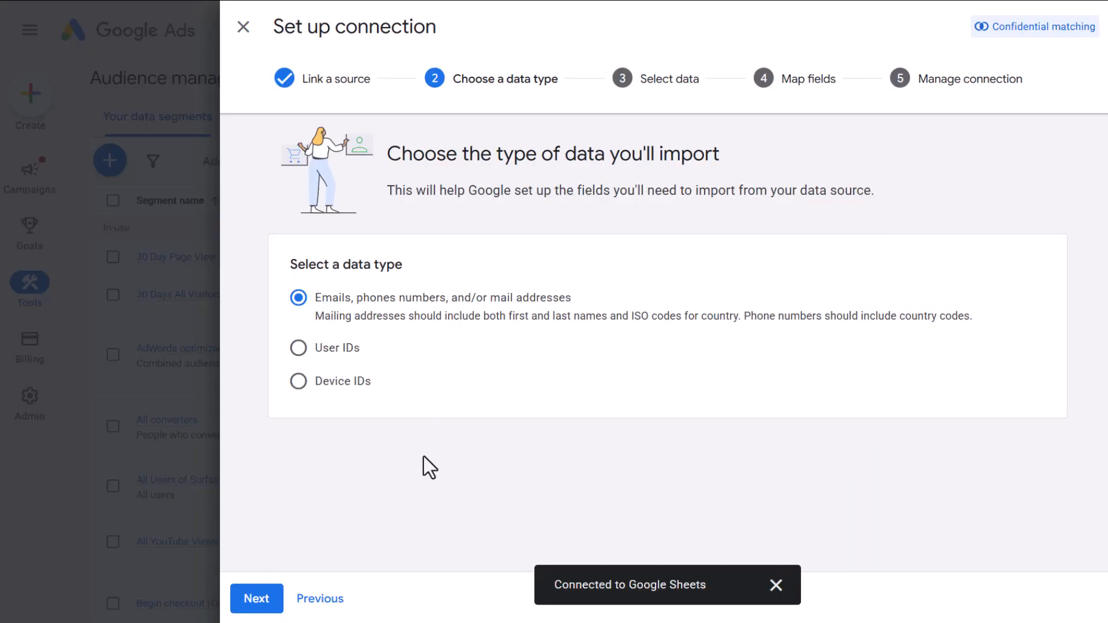
pyautogui.click(242, 596)
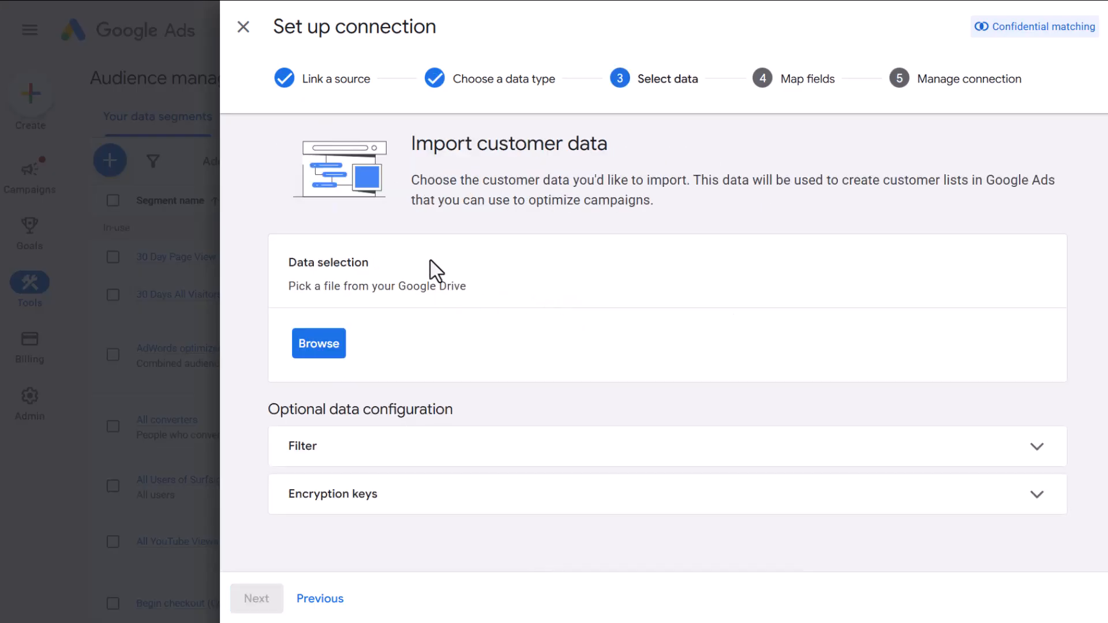
pyautogui.click(320, 348)
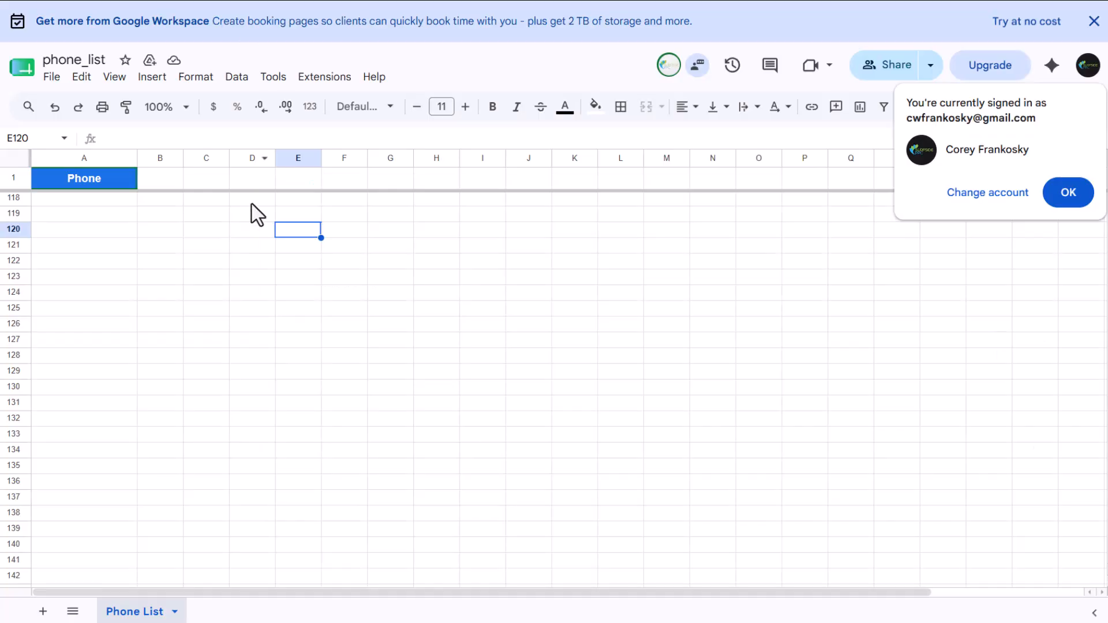
# - Check the last phone entries in the phone_list spreadsheet and the empty cells beneath them
pyautogui.scroll(8, 131, 420)
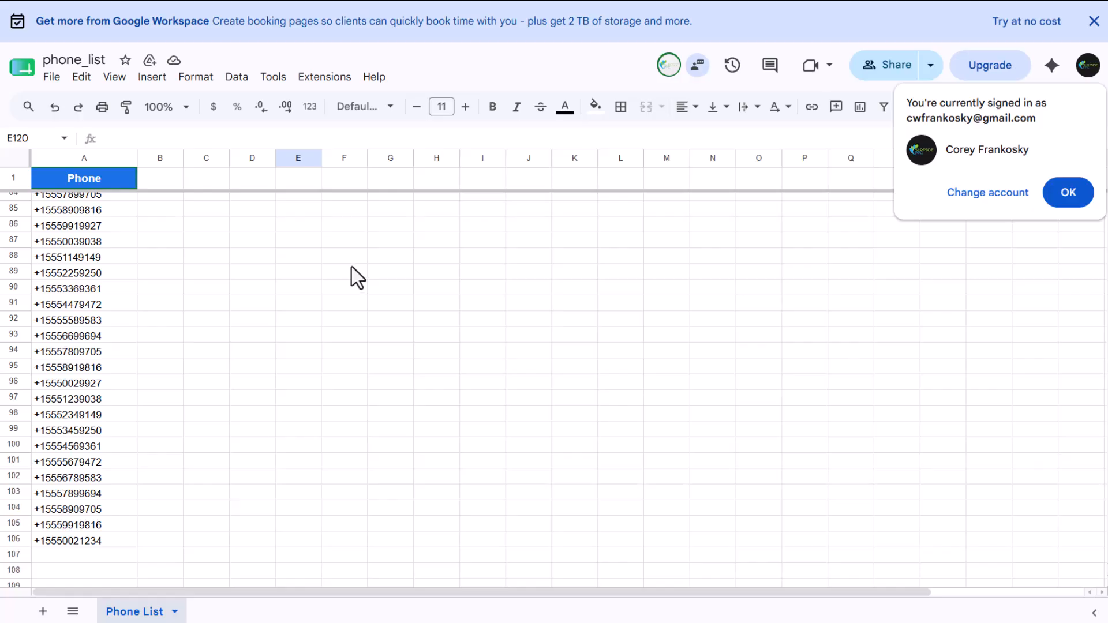
pyautogui.scroll(-3, 350, 276)
pyautogui.click(121, 404)
pyautogui.moveTo(126, 413); pyautogui.dragTo(102, 586)
pyautogui.click(247, 403)
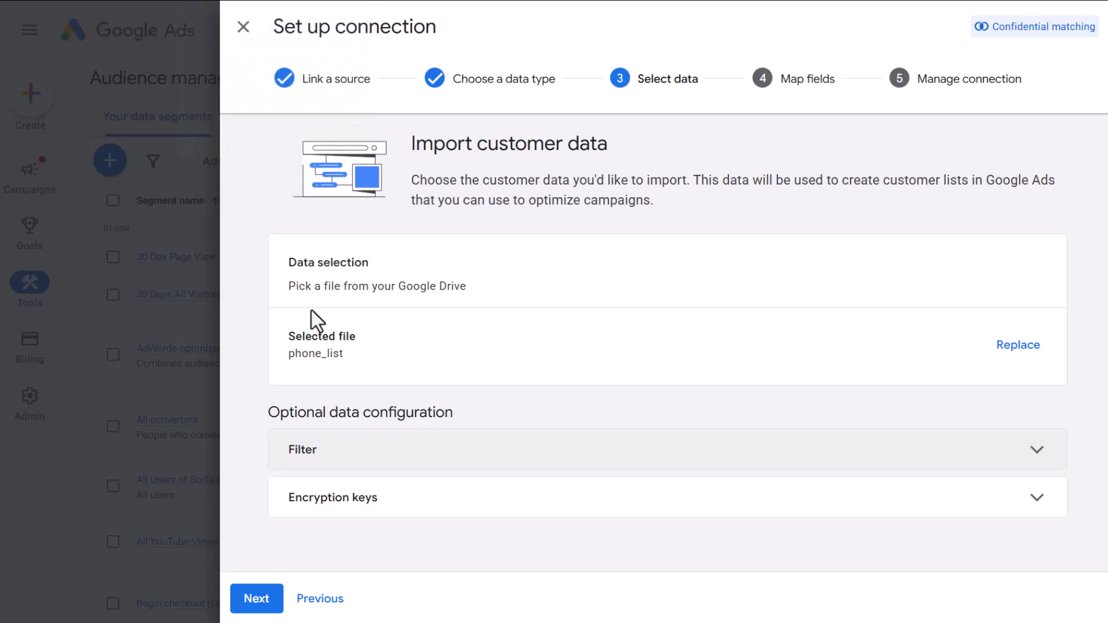
# - Import phone_list with its Phone column mapped to the Phone number field and finish the connection with the daily update schedule
pyautogui.click(254, 600)
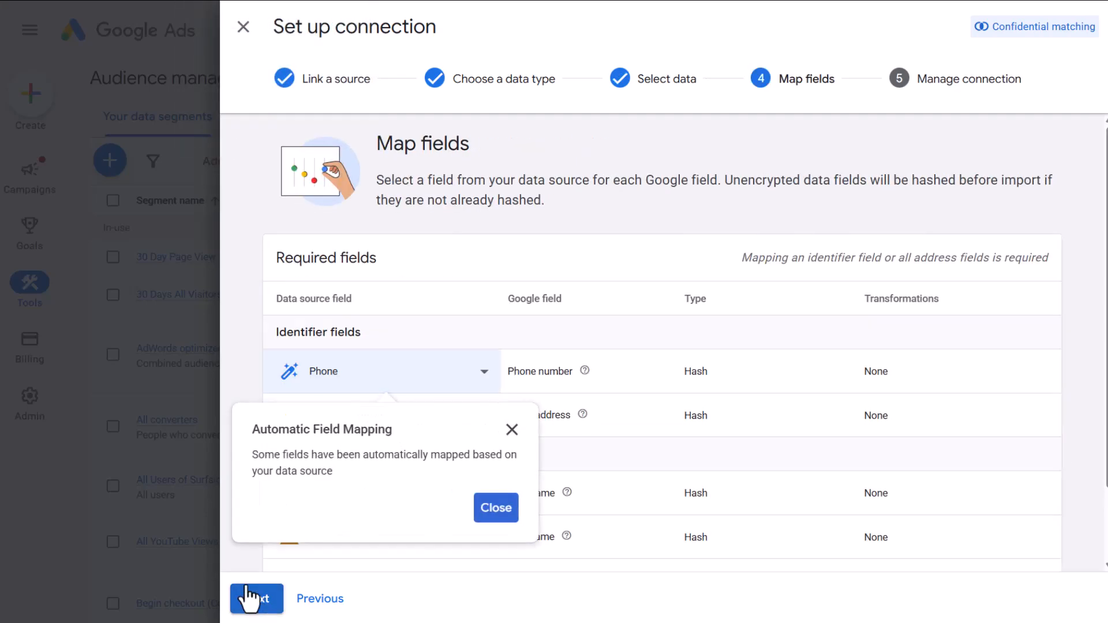
pyautogui.click(512, 426)
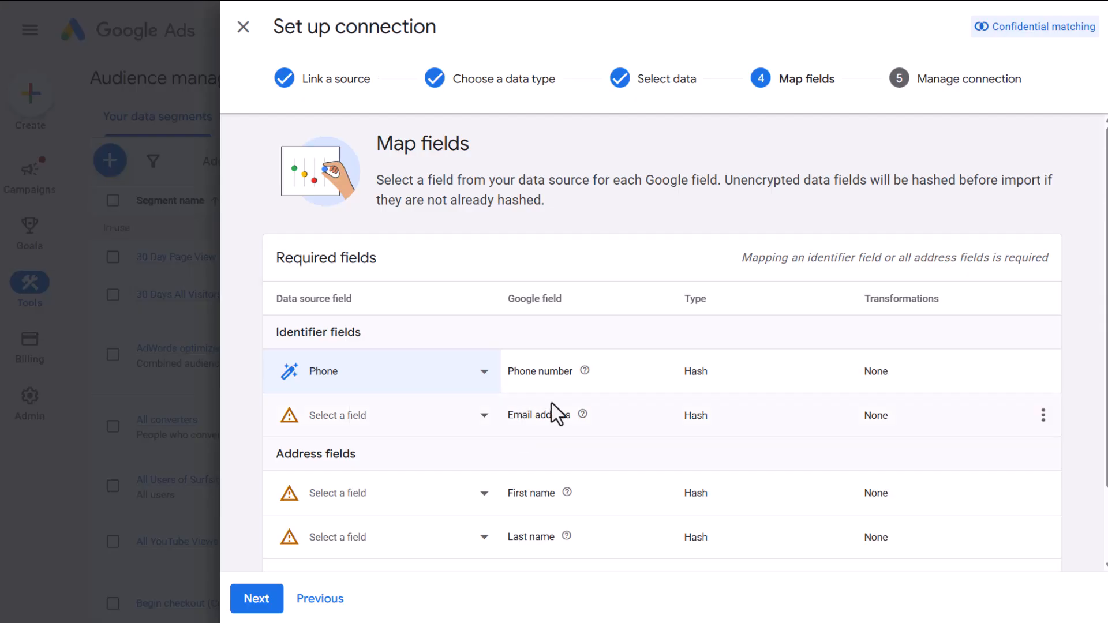
pyautogui.scroll(-2, 605, 404)
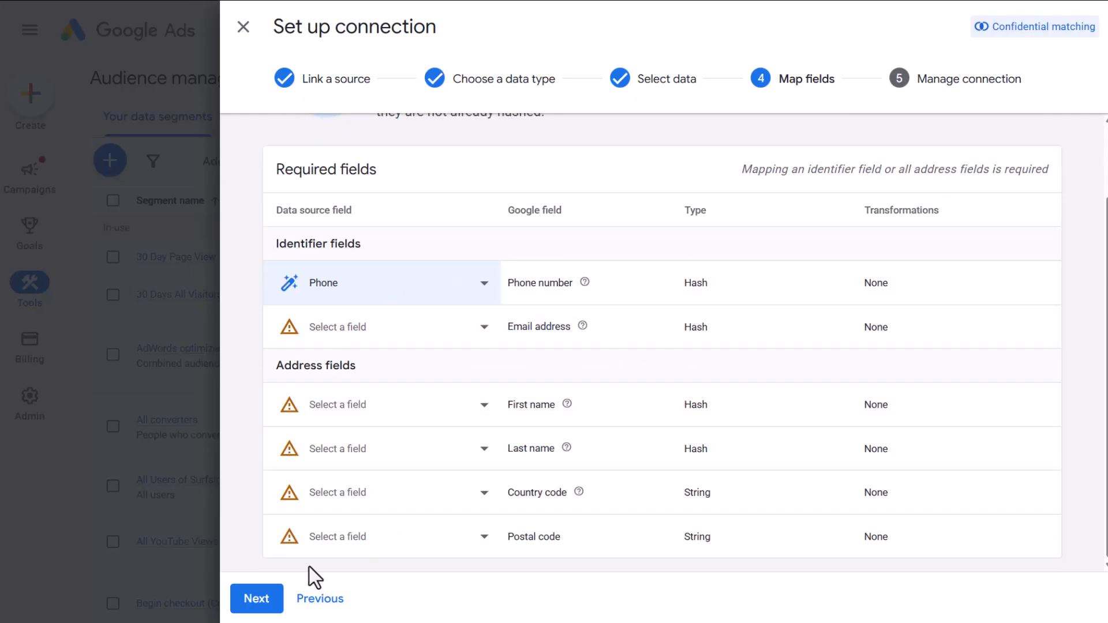
pyautogui.click(253, 602)
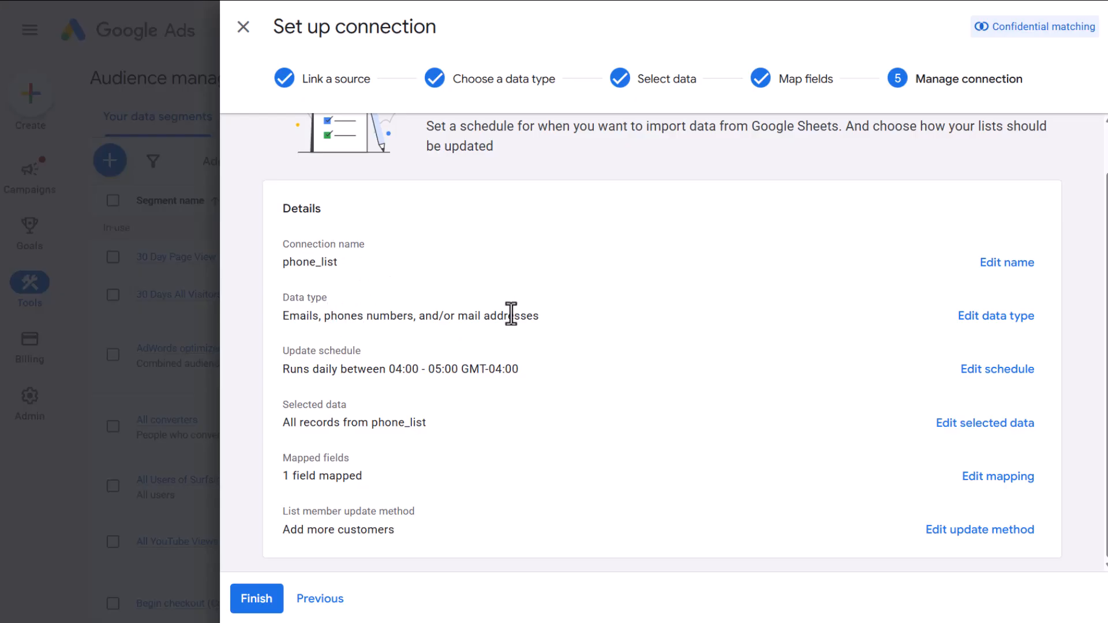
pyautogui.moveTo(343, 370); pyautogui.dragTo(596, 385)
pyautogui.click(589, 383)
pyautogui.click(257, 599)
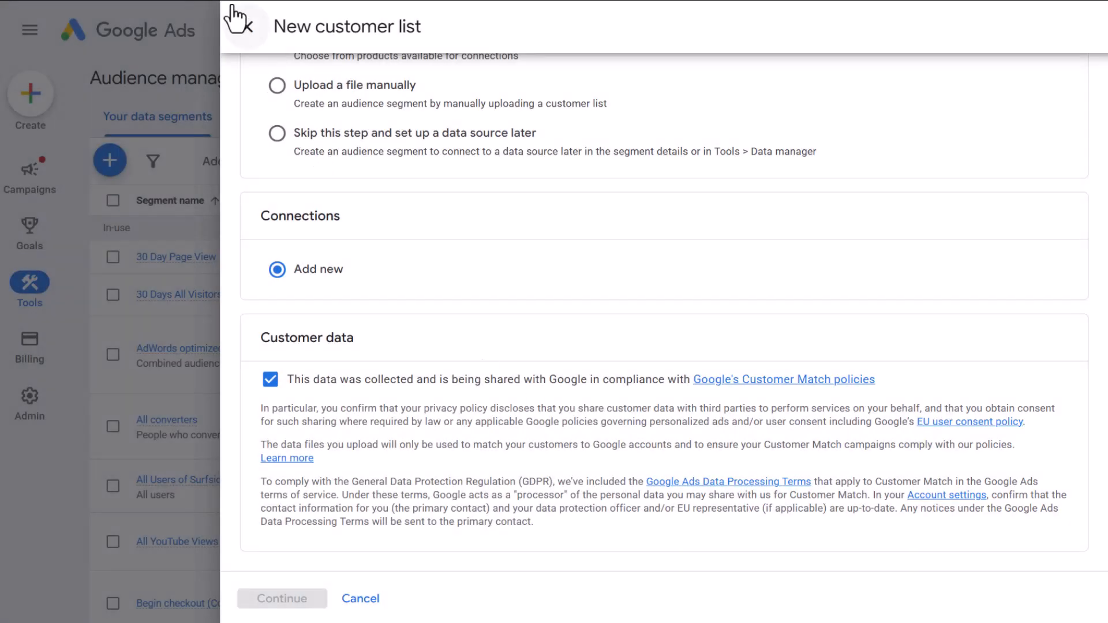
# - Close the customer list form and start a new Customer list that uses the existing Google Sheets connection
pyautogui.click(235, 17)
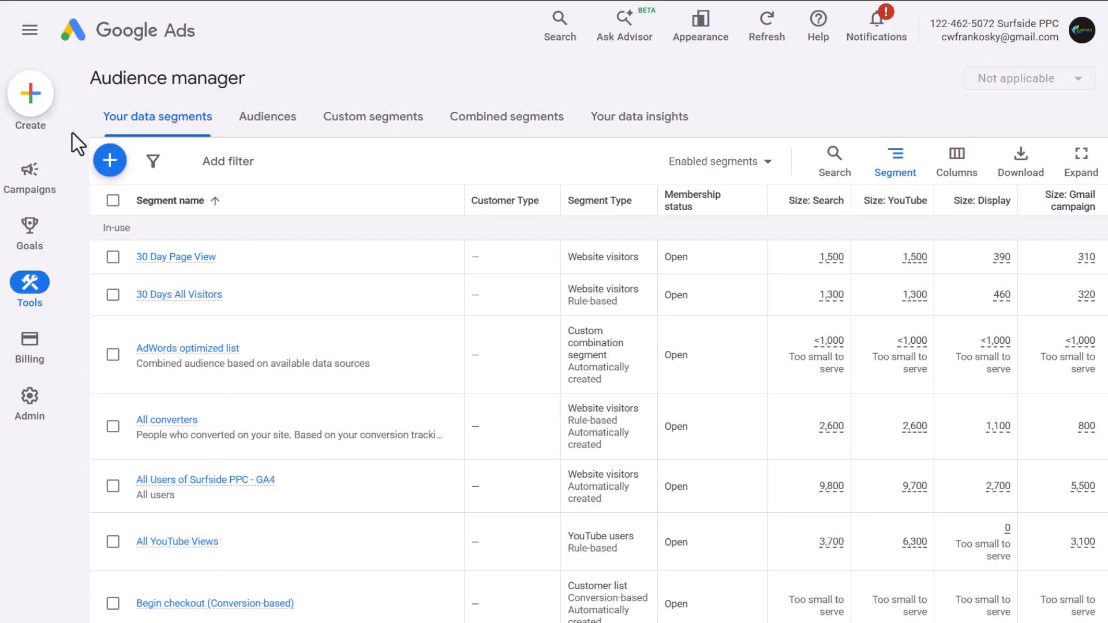
pyautogui.click(109, 160)
pyautogui.click(136, 312)
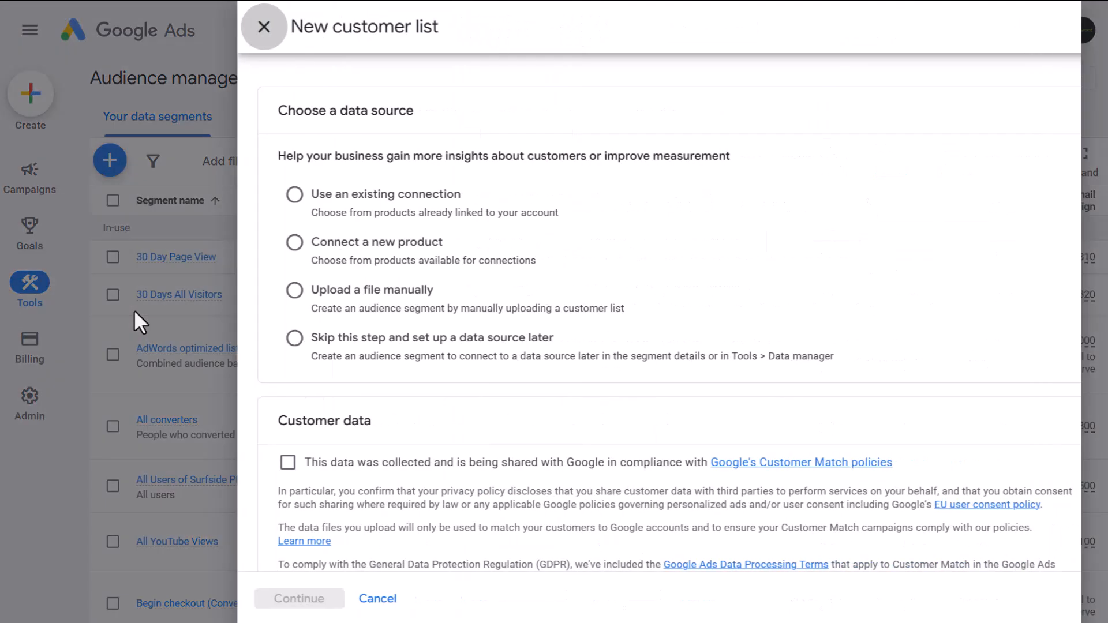
pyautogui.click(329, 248)
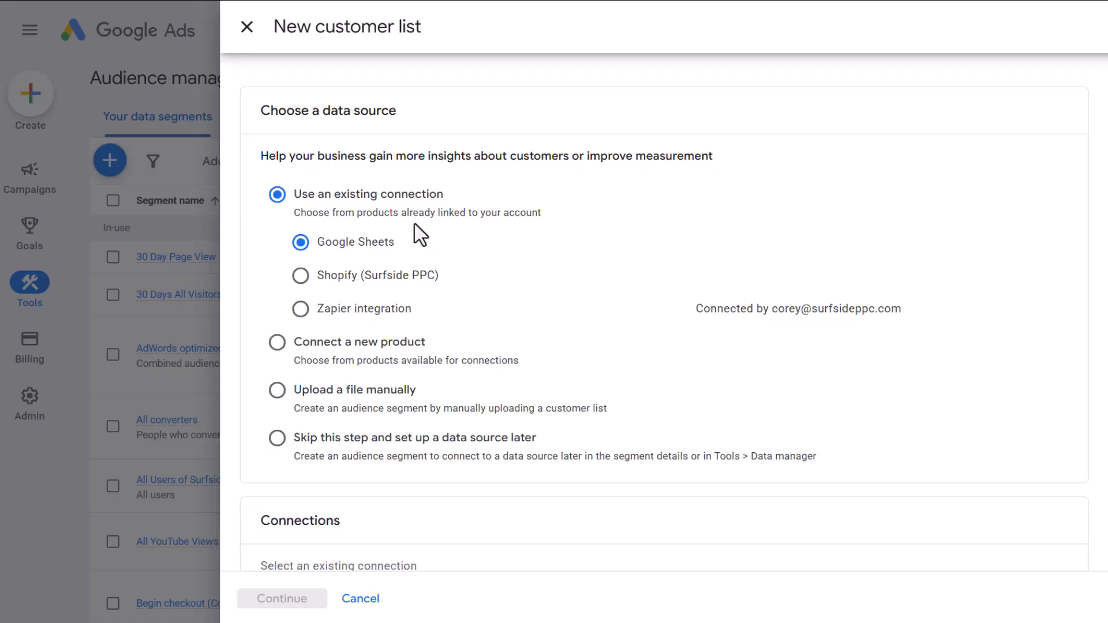
# - Select the phone_list connection, confirm compliance with Google's Customer Match policies, and continue to the segment details
pyautogui.scroll(-4, 415, 224)
pyautogui.click(351, 377)
pyautogui.scroll(-2, 352, 386)
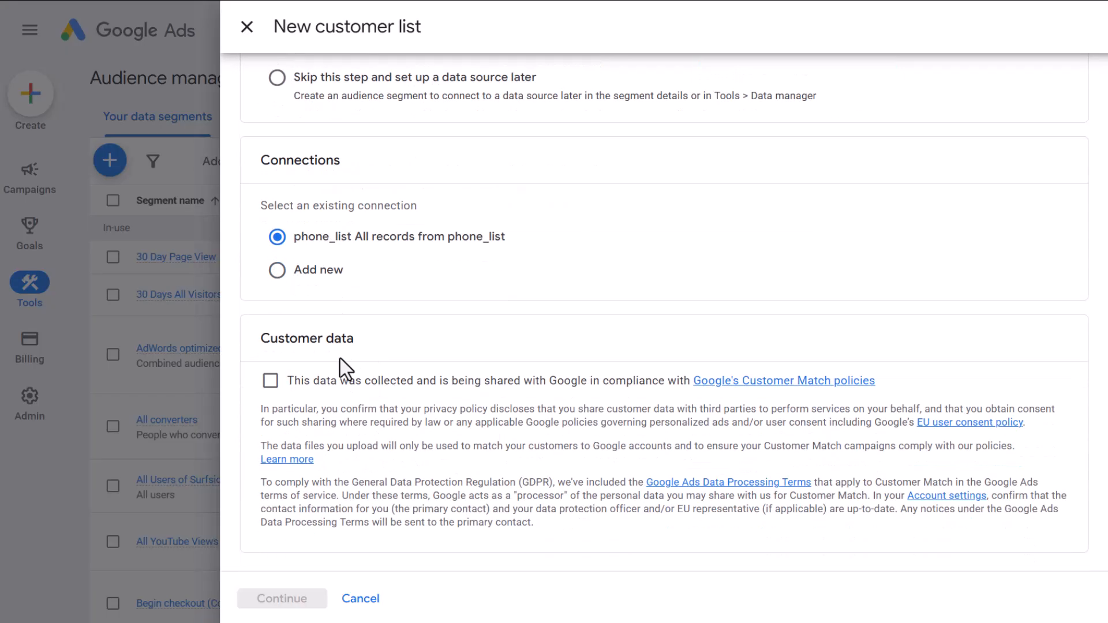
pyautogui.click(271, 379)
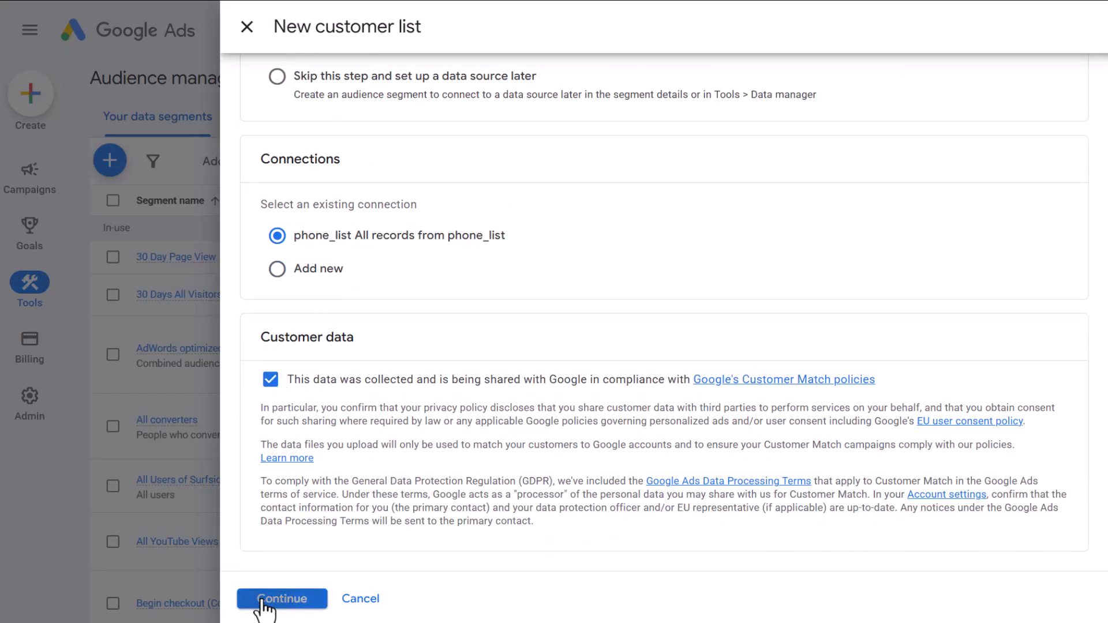
pyautogui.click(286, 600)
# - Name the new audience segment Phone Call List
pyautogui.scroll(-3, 379, 248)
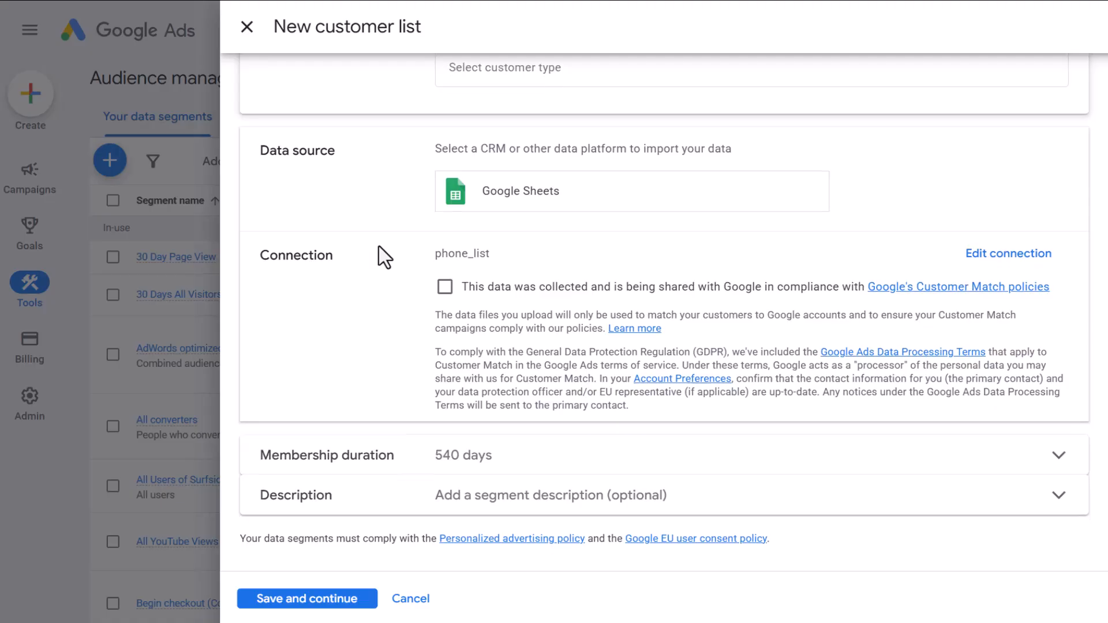
pyautogui.scroll(1, 394, 337)
pyautogui.scroll(3, 394, 338)
pyautogui.click(472, 118)
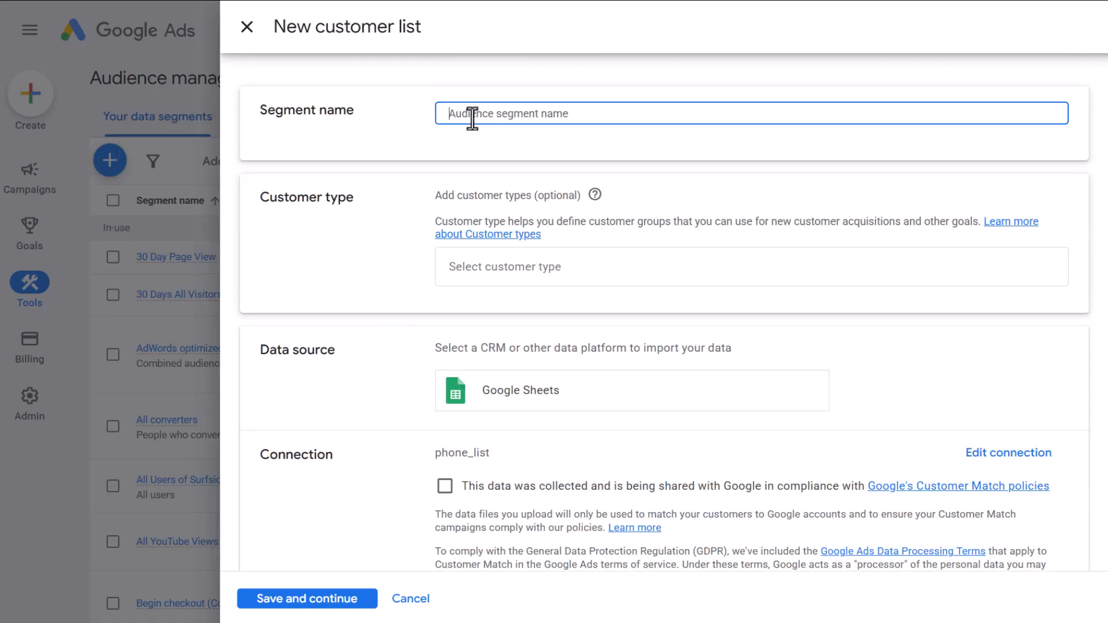
pyautogui.write('Phone Call List')
# - Look through the available customer types and assign All customers to the segment
pyautogui.click(527, 257)
pyautogui.scroll(-3, 531, 346)
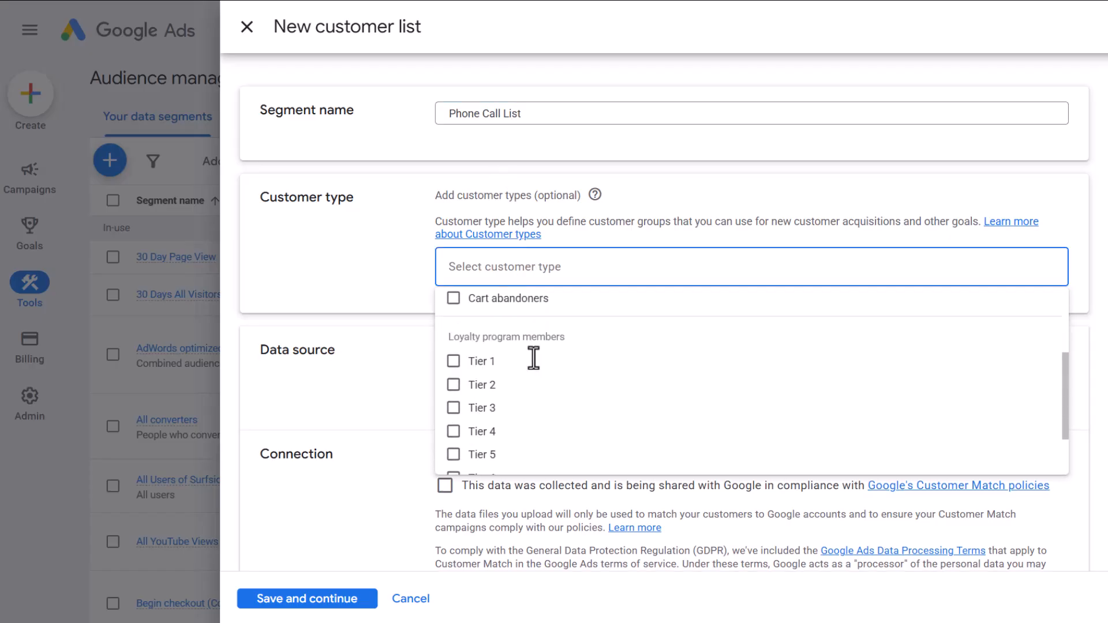
pyautogui.scroll(5, 557, 410)
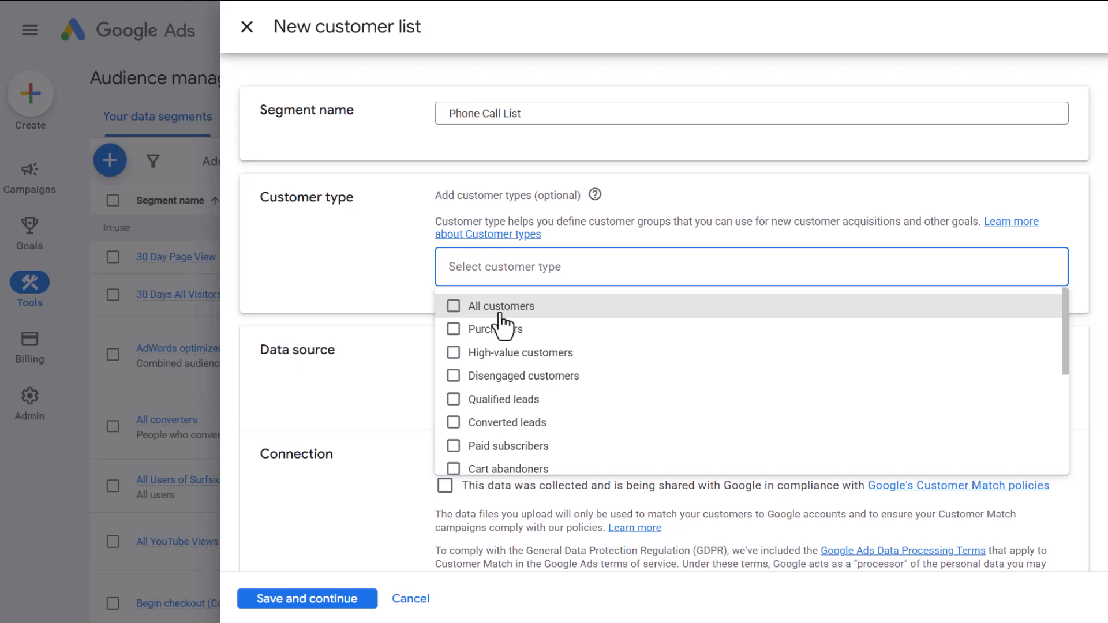
pyautogui.scroll(-2, 511, 323)
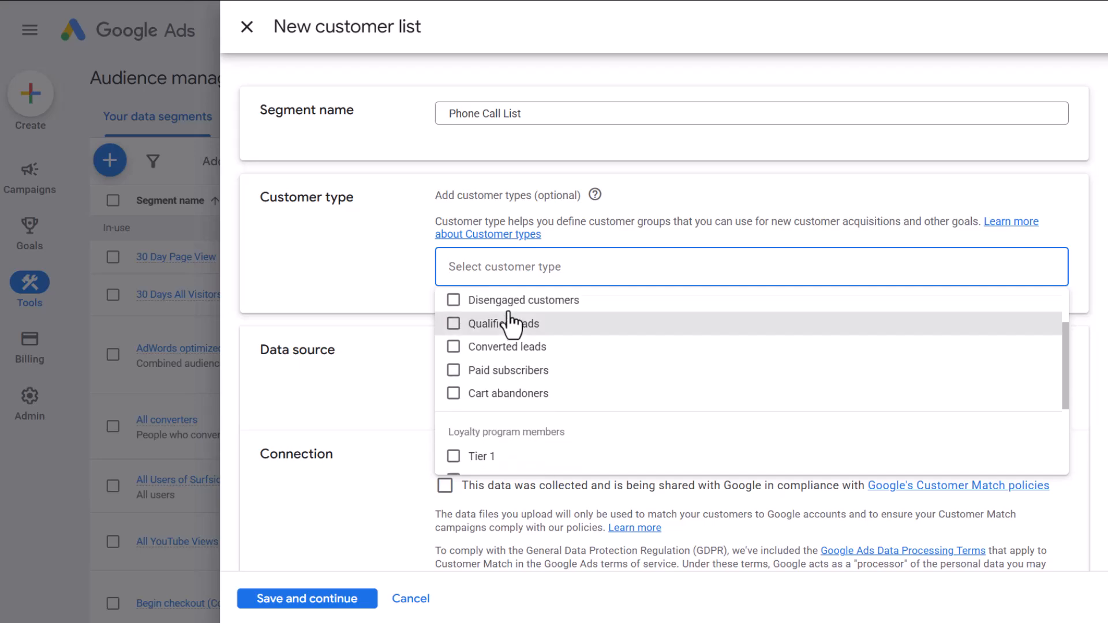
pyautogui.scroll(2, 509, 340)
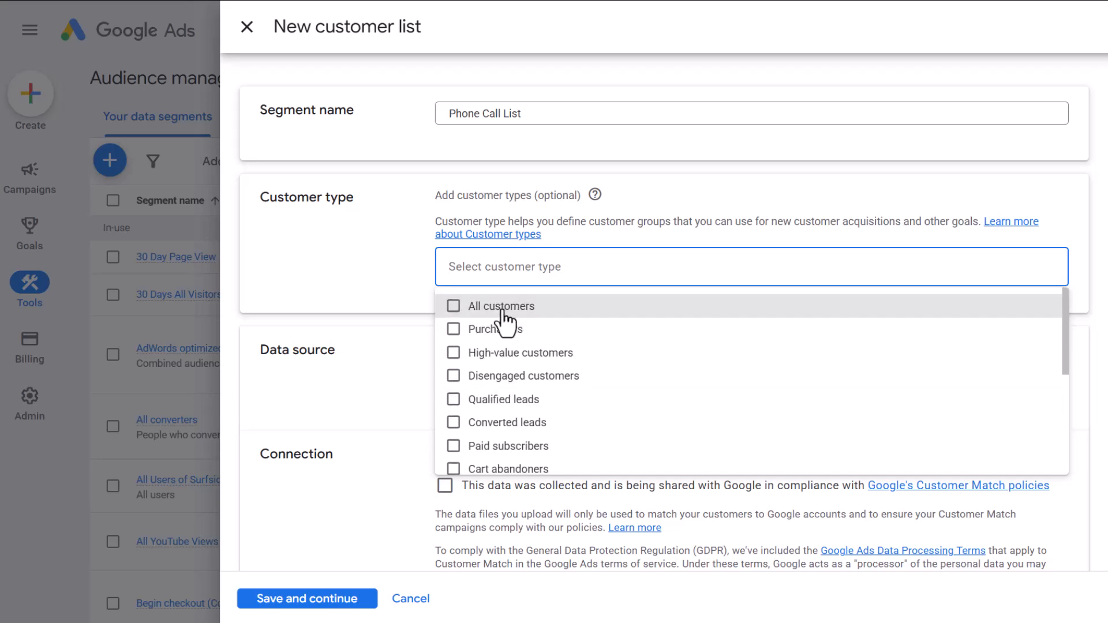
pyautogui.click(502, 307)
pyautogui.click(342, 253)
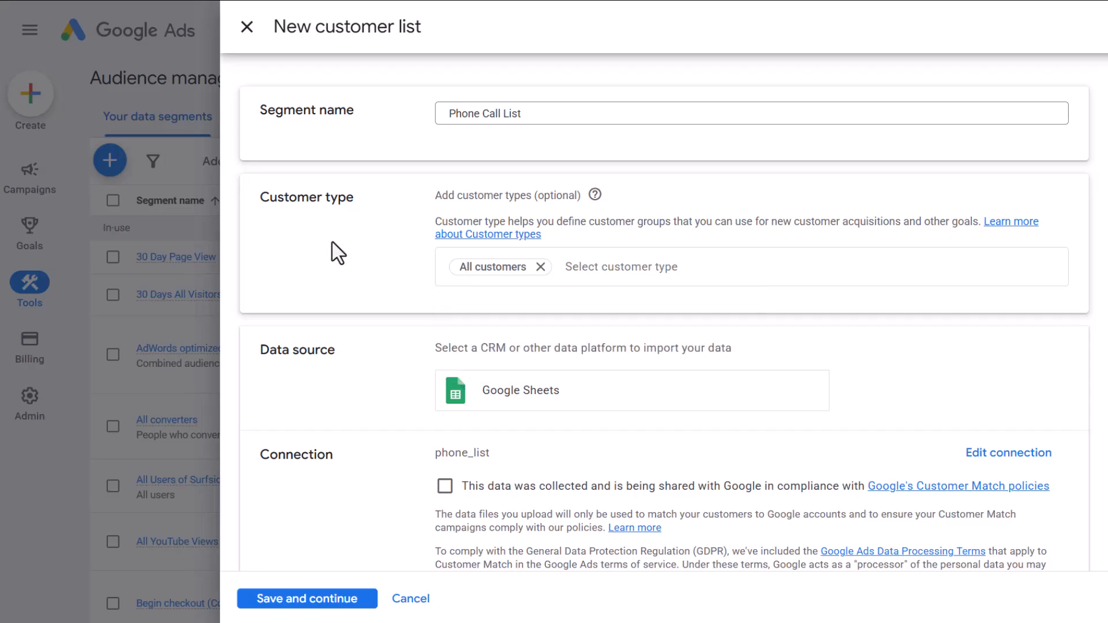
# - Confirm Customer Match policy compliance for the phone_list connection and save the customer list segment
pyautogui.scroll(-3, 375, 271)
pyautogui.click(444, 335)
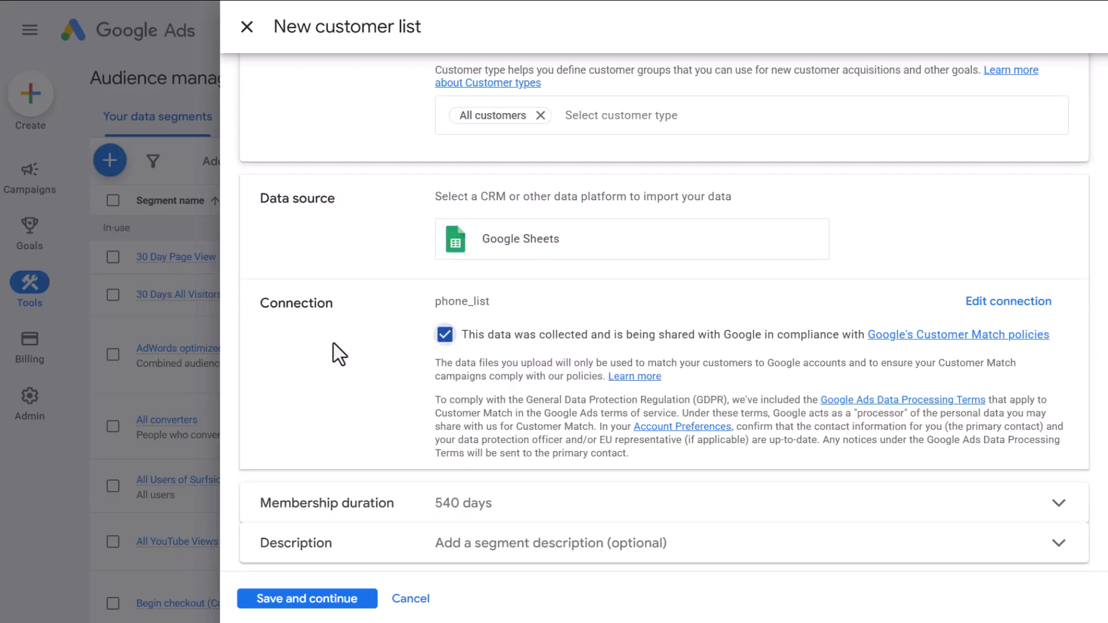
pyautogui.scroll(-1, 334, 344)
pyautogui.click(339, 599)
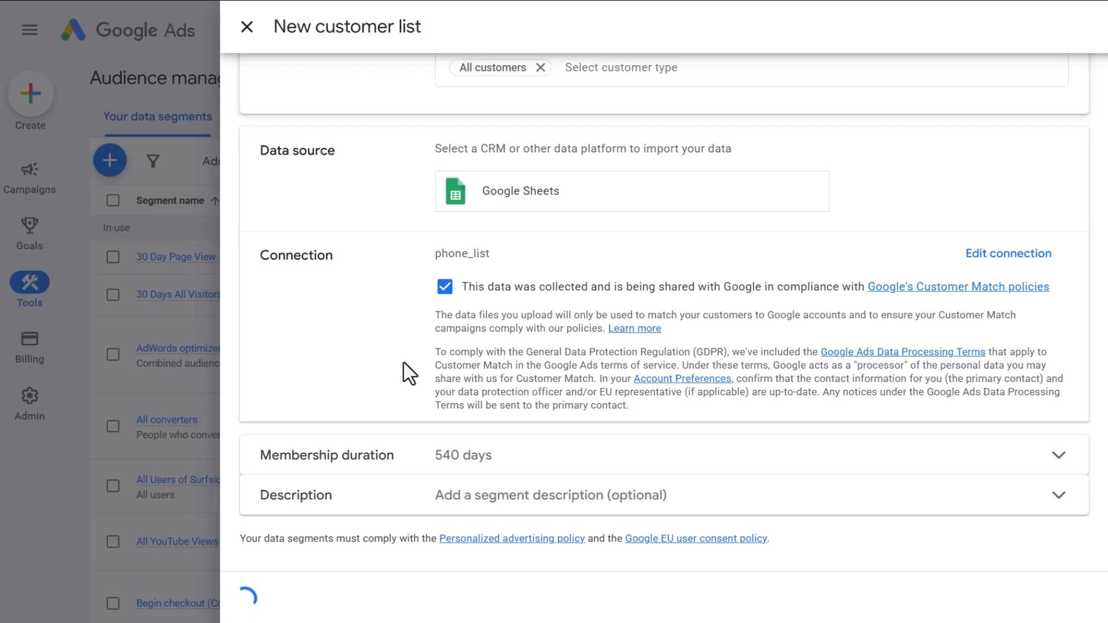
pyautogui.click(277, 599)
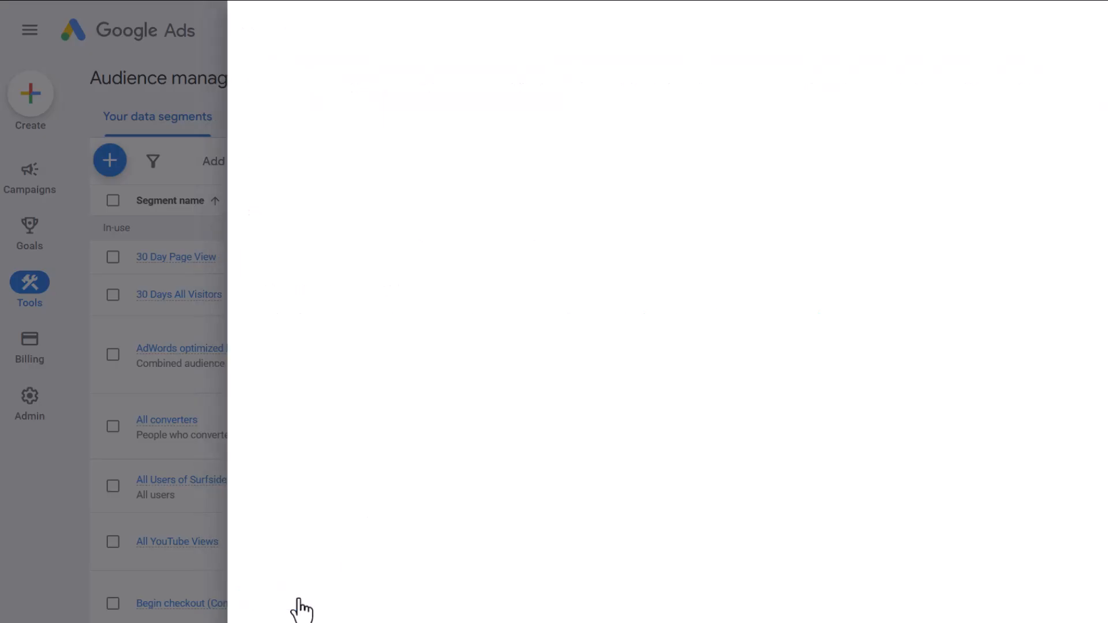
# - Reload the audience segments page and search it for "phone" to locate the Phone Call List segment
pyautogui.scroll(-5, 173, 98)
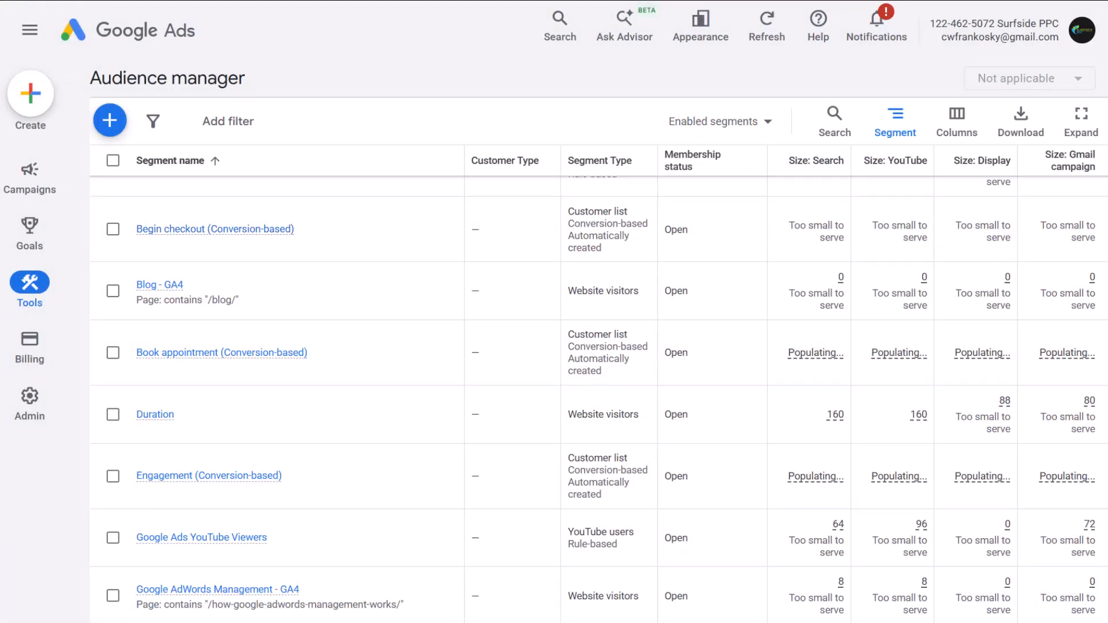
pyautogui.press('F5')
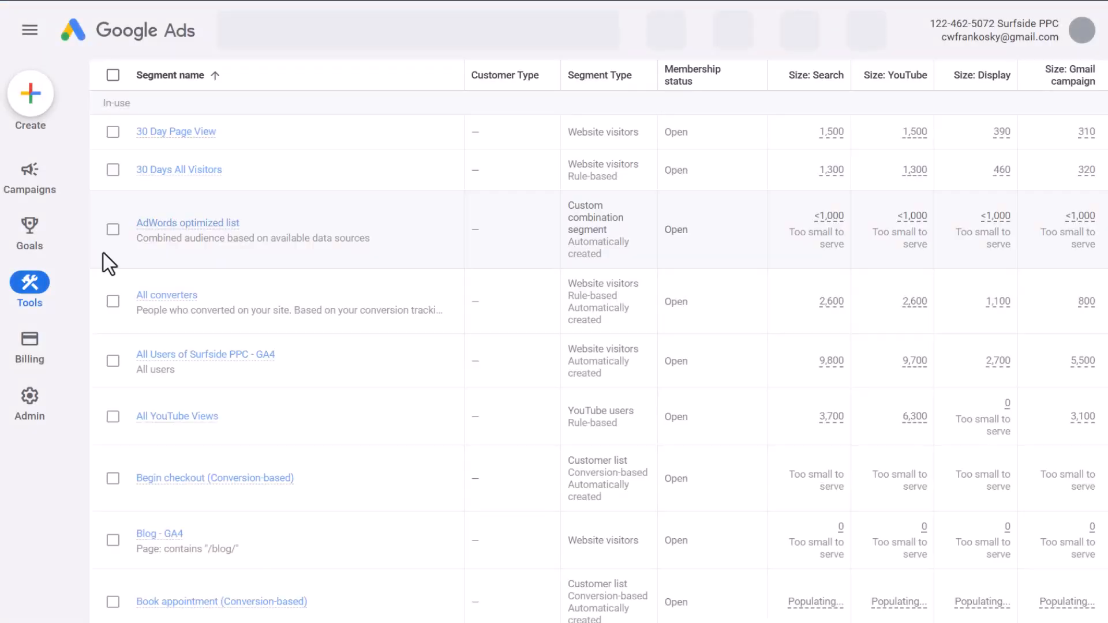
pyautogui.hotkey('ctrl', 'f')
pyautogui.write('phone')
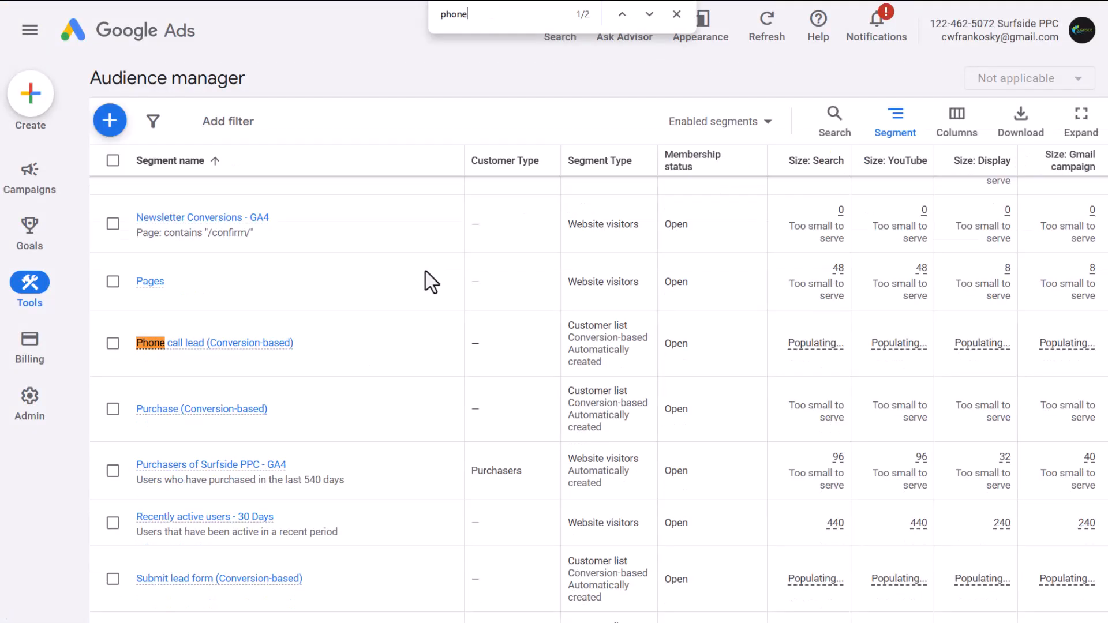
pyautogui.click(649, 15)
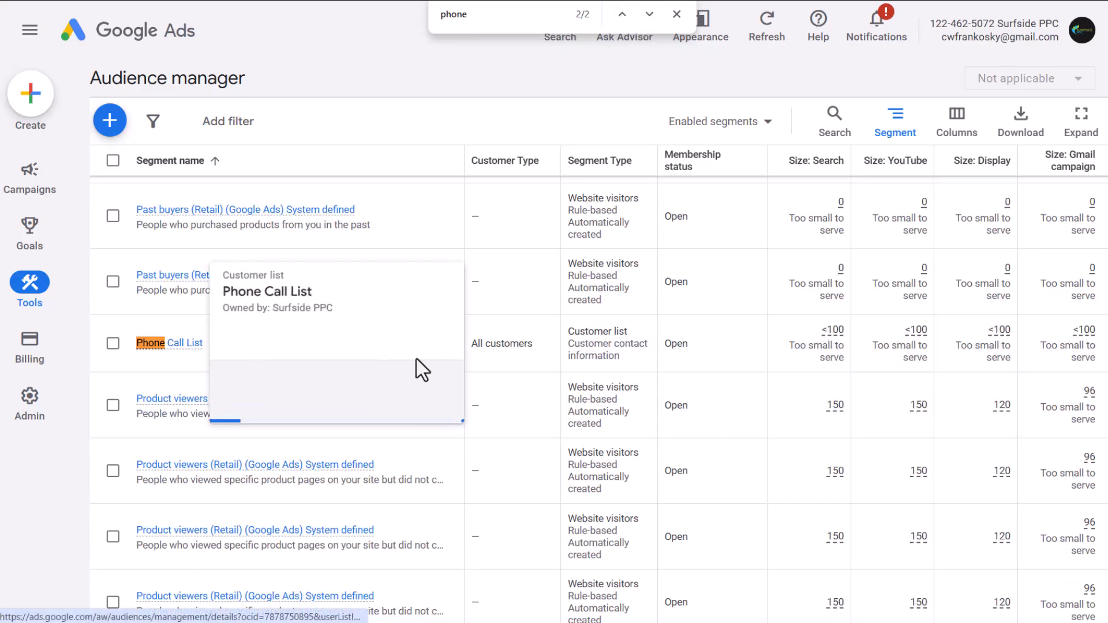
# - Go to the campaigns overview and open the asset groups summary of the PMax - Google Ads Consulting campaign
pyautogui.moveTo(29, 173)
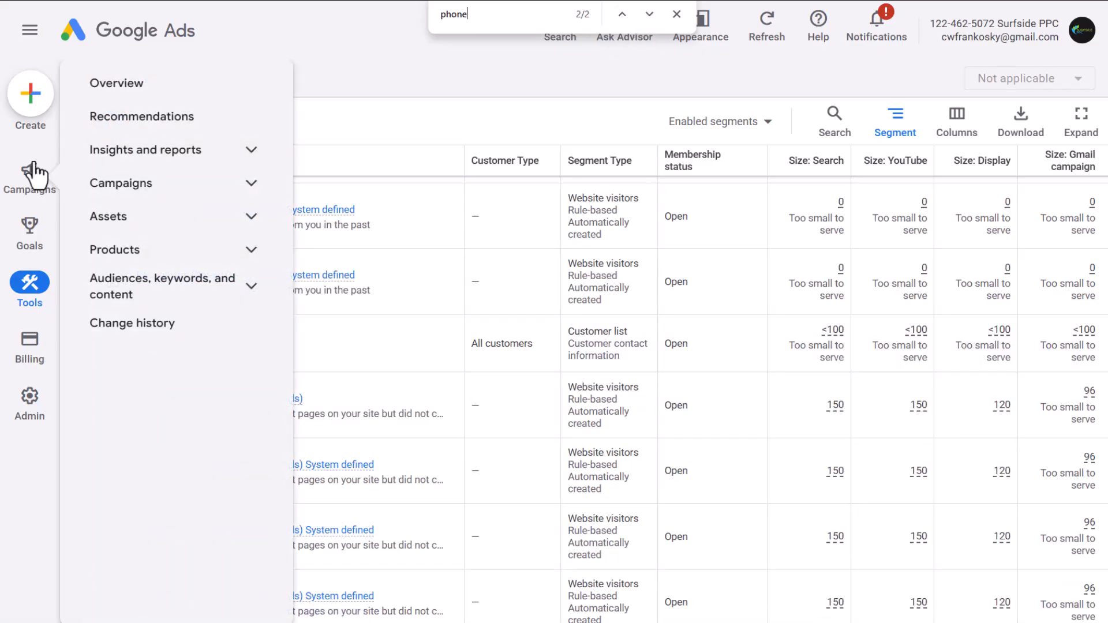
pyautogui.click(149, 183)
pyautogui.click(151, 216)
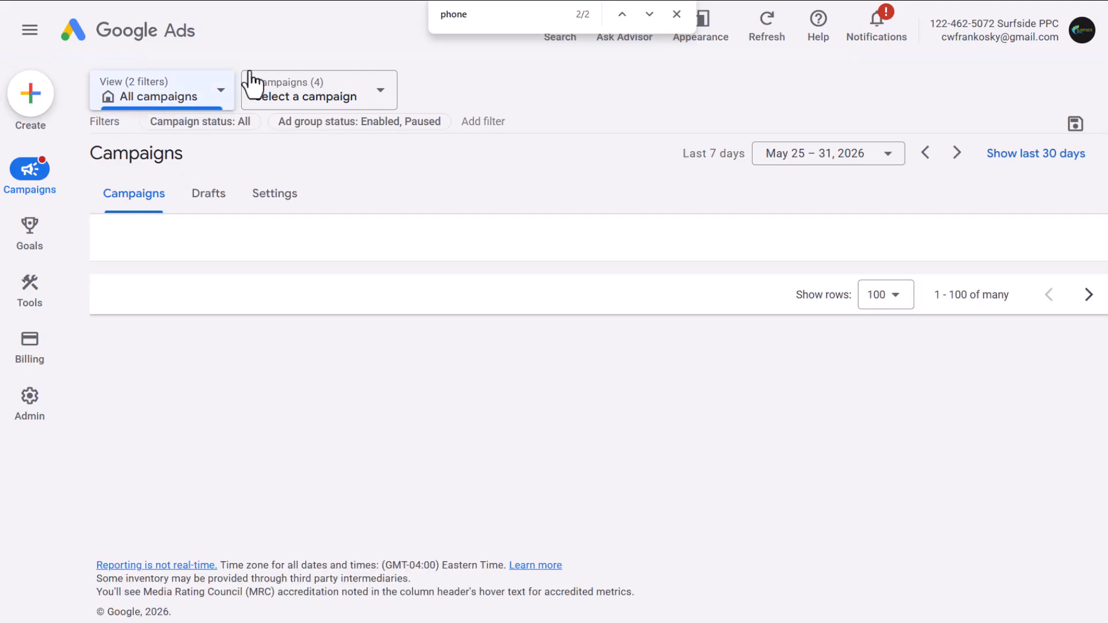
pyautogui.scroll(-4, 378, 391)
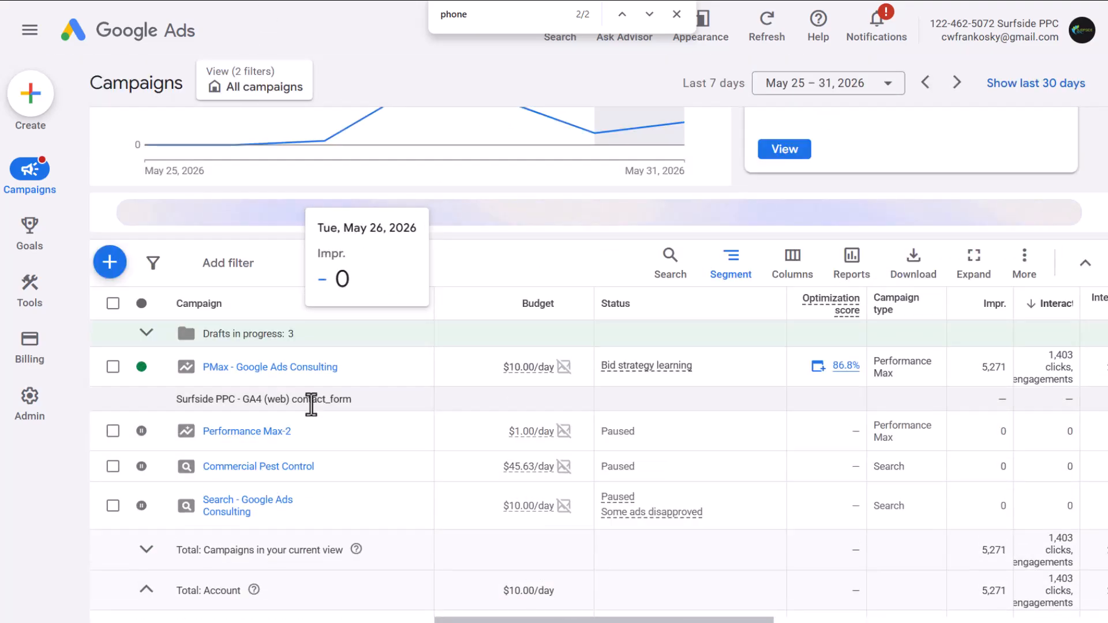
pyautogui.click(280, 372)
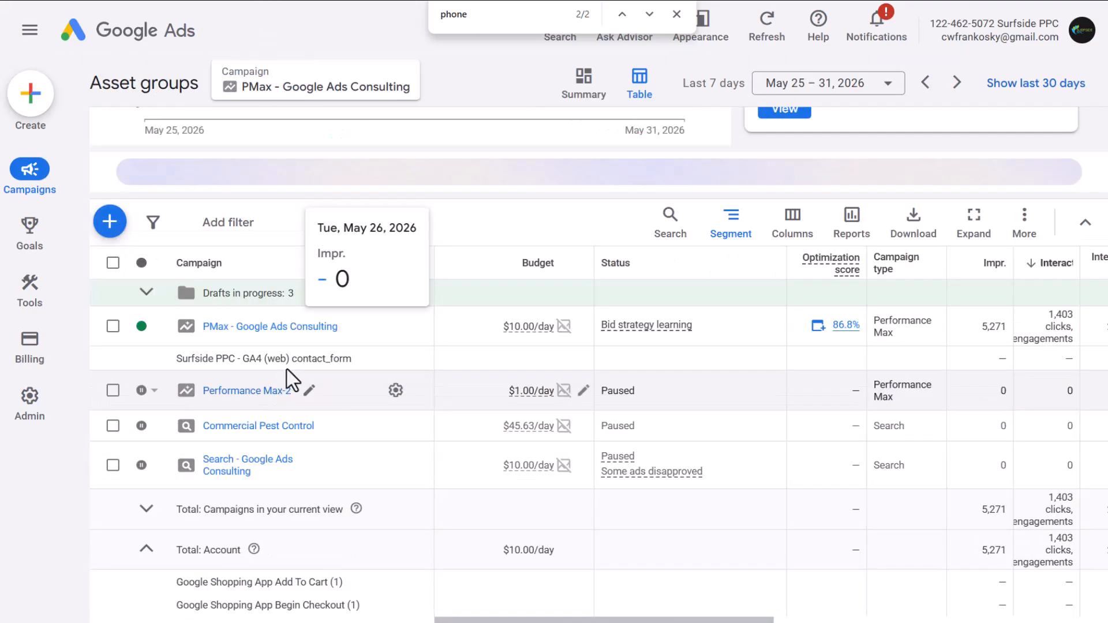
pyautogui.click(584, 165)
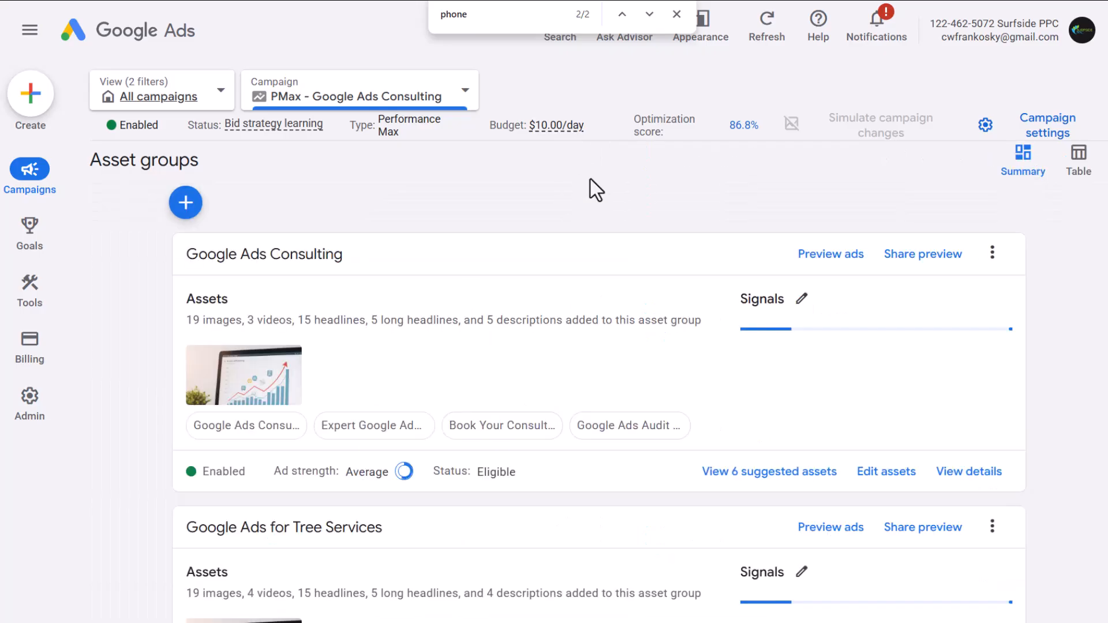
# - Open the signals of the Google Ads Consulting asset group and its MAIN audience signal for editing
pyautogui.scroll(-2, 831, 403)
pyautogui.click(801, 223)
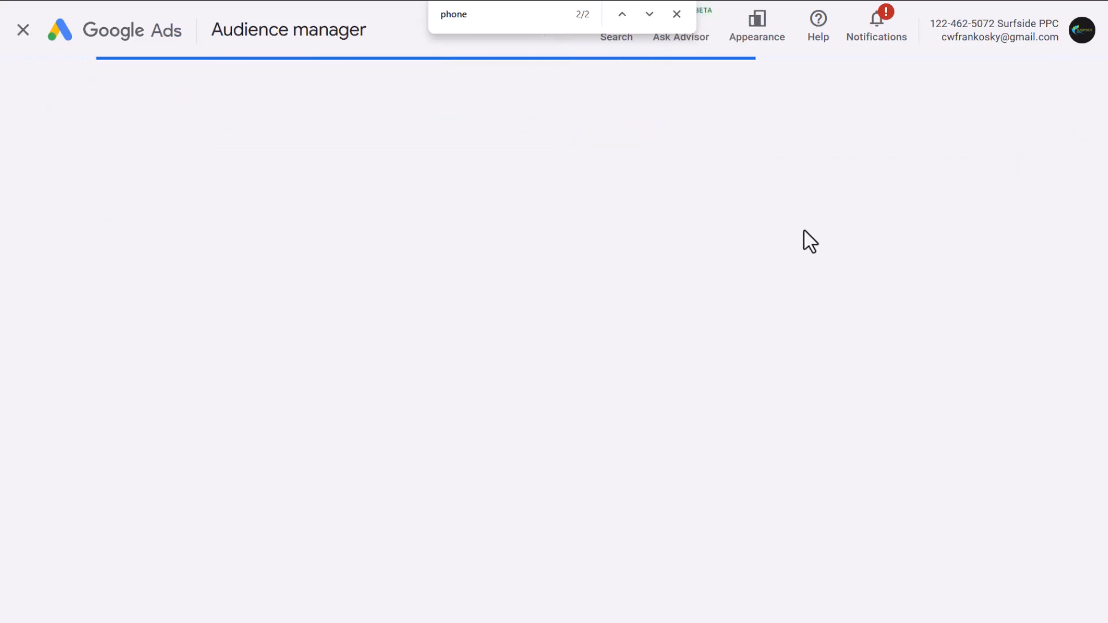
pyautogui.scroll(-5, 465, 320)
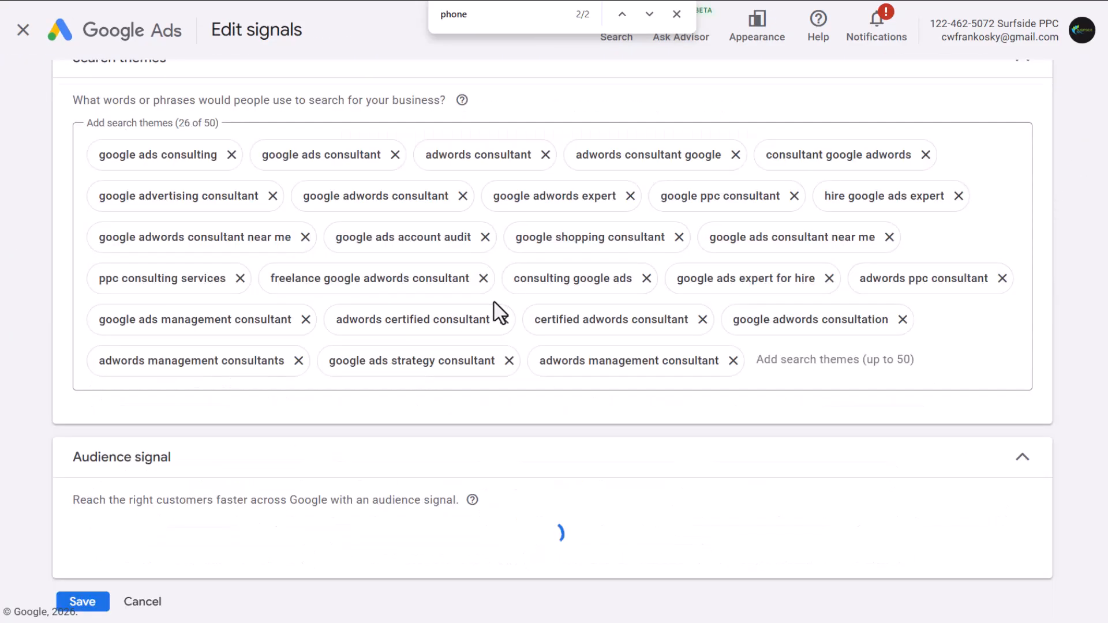
pyautogui.scroll(-2, 894, 536)
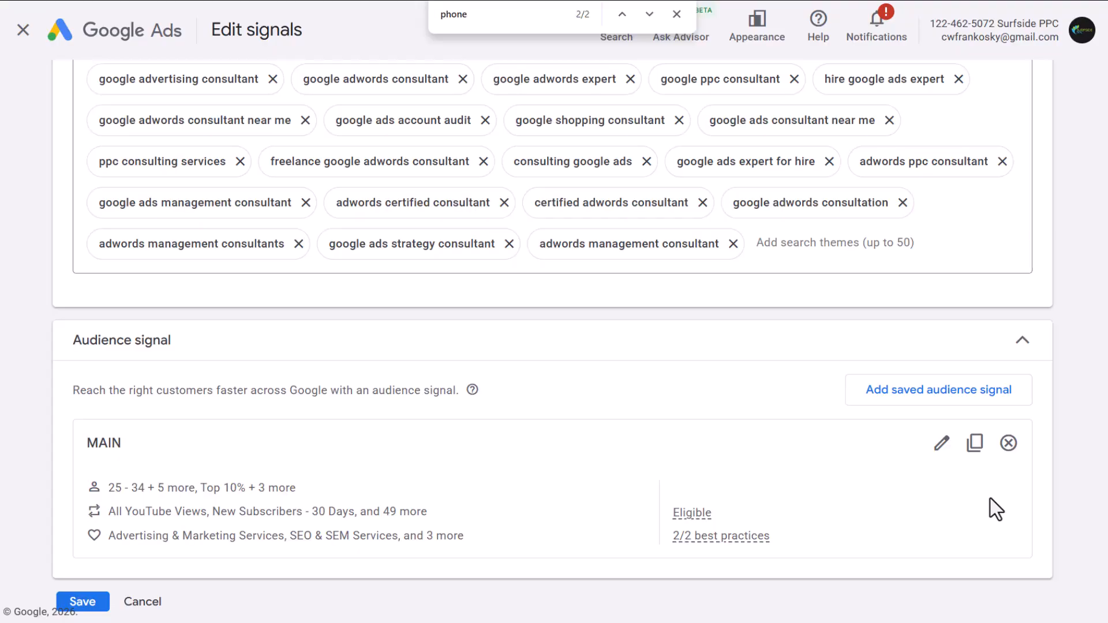
pyautogui.click(940, 445)
# - Browse the segments available under Your data in the MAIN audience, check the customer list eligibility note, and return to the asset groups, closing the page search
pyautogui.scroll(-5, 439, 357)
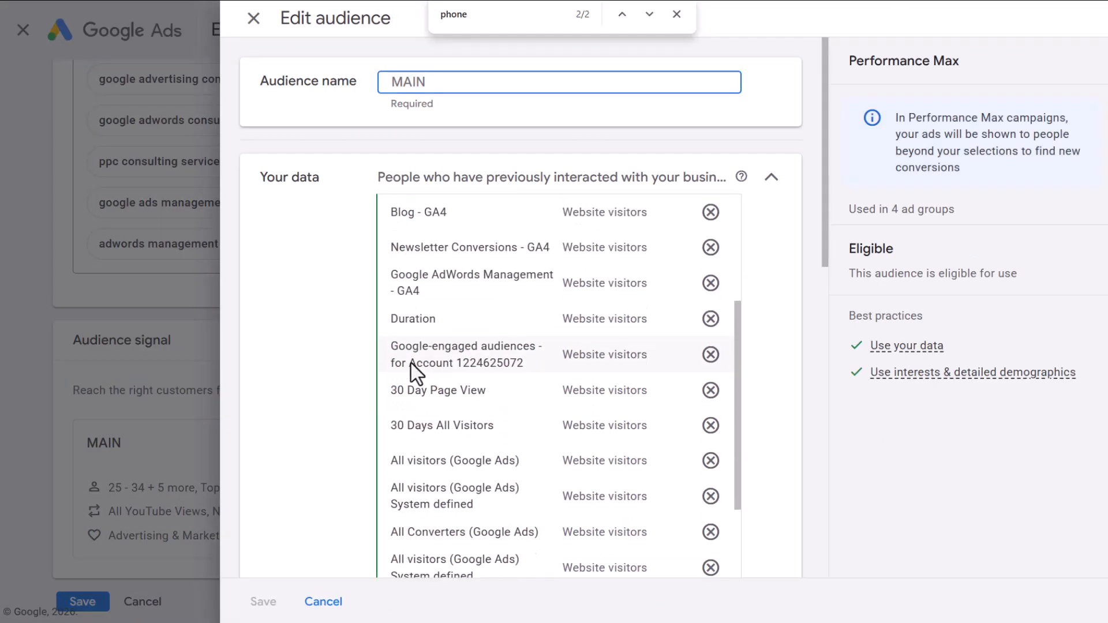
pyautogui.scroll(-10, 410, 362)
pyautogui.click(485, 316)
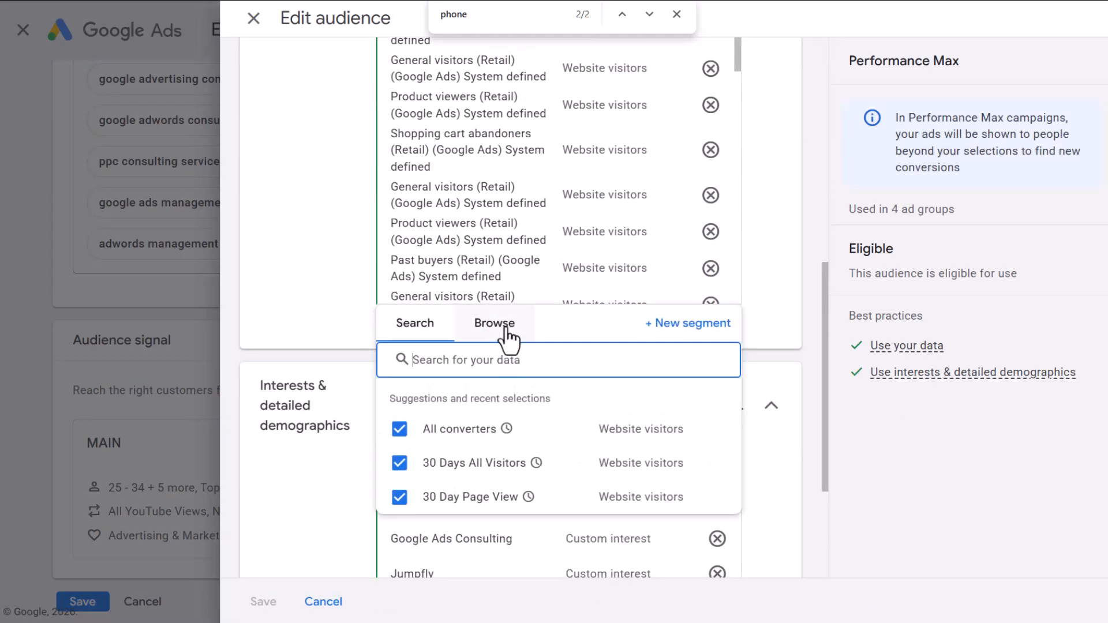
pyautogui.click(506, 329)
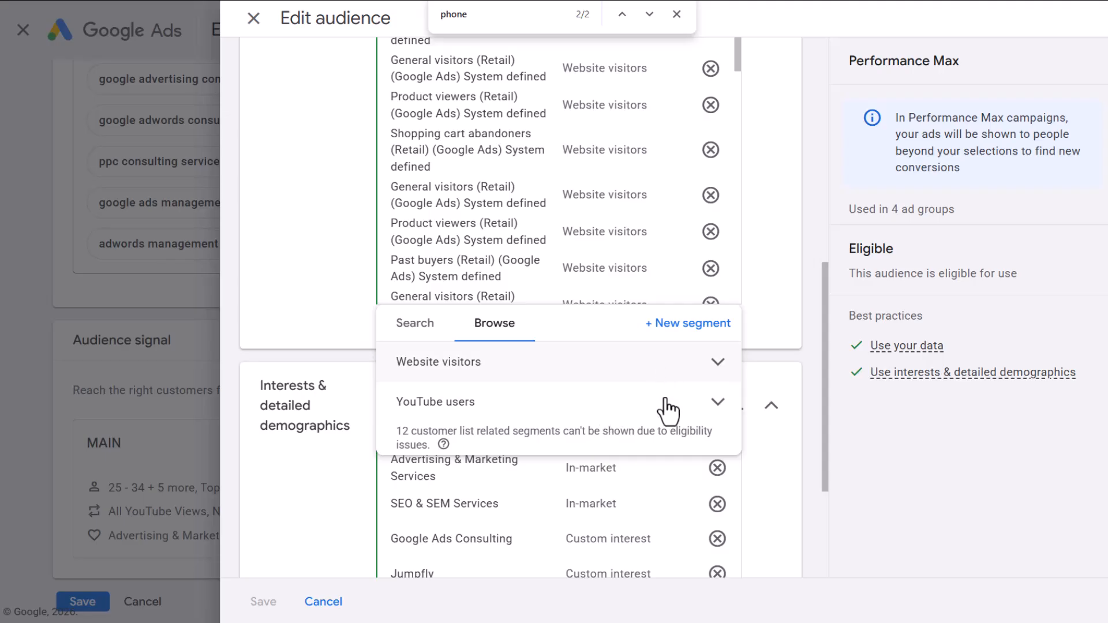
pyautogui.moveTo(397, 432); pyautogui.dragTo(578, 433)
pyautogui.click(604, 436)
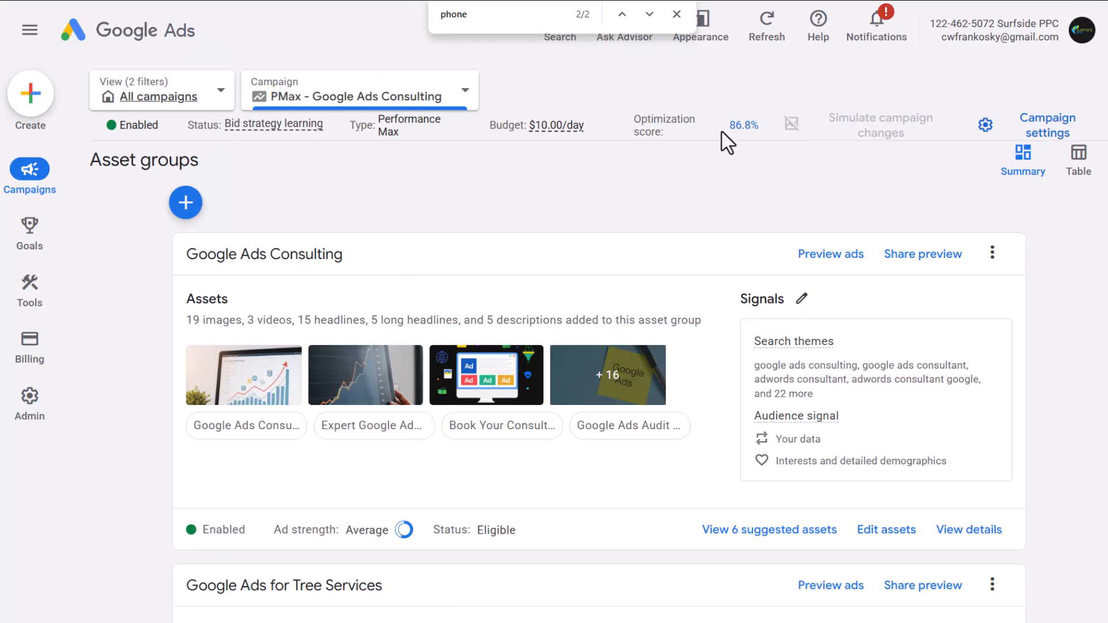
pyautogui.click(676, 14)
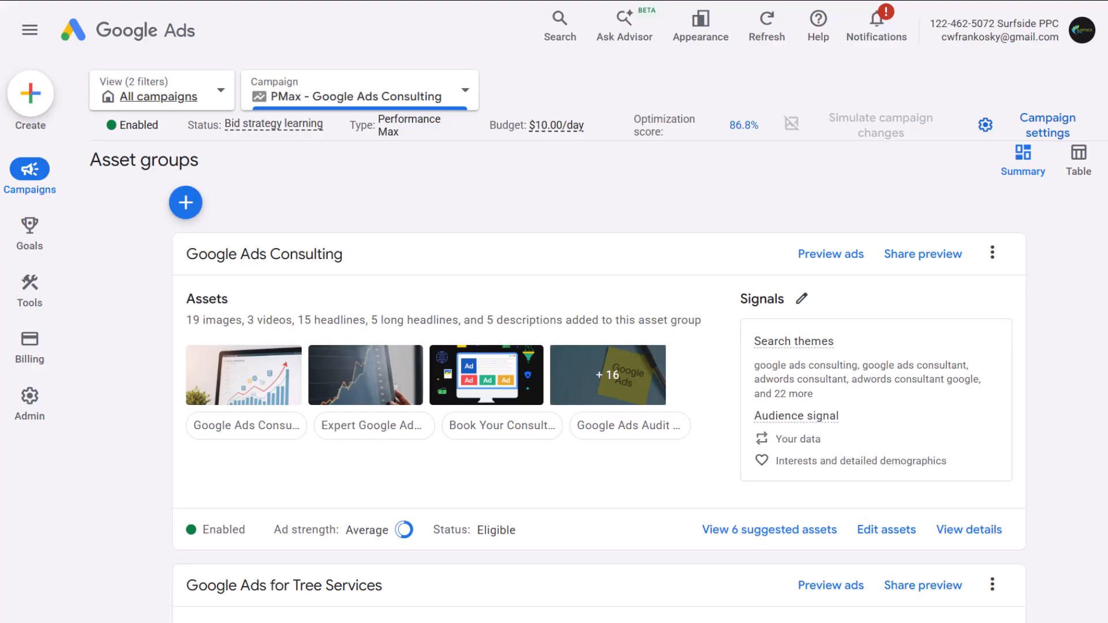